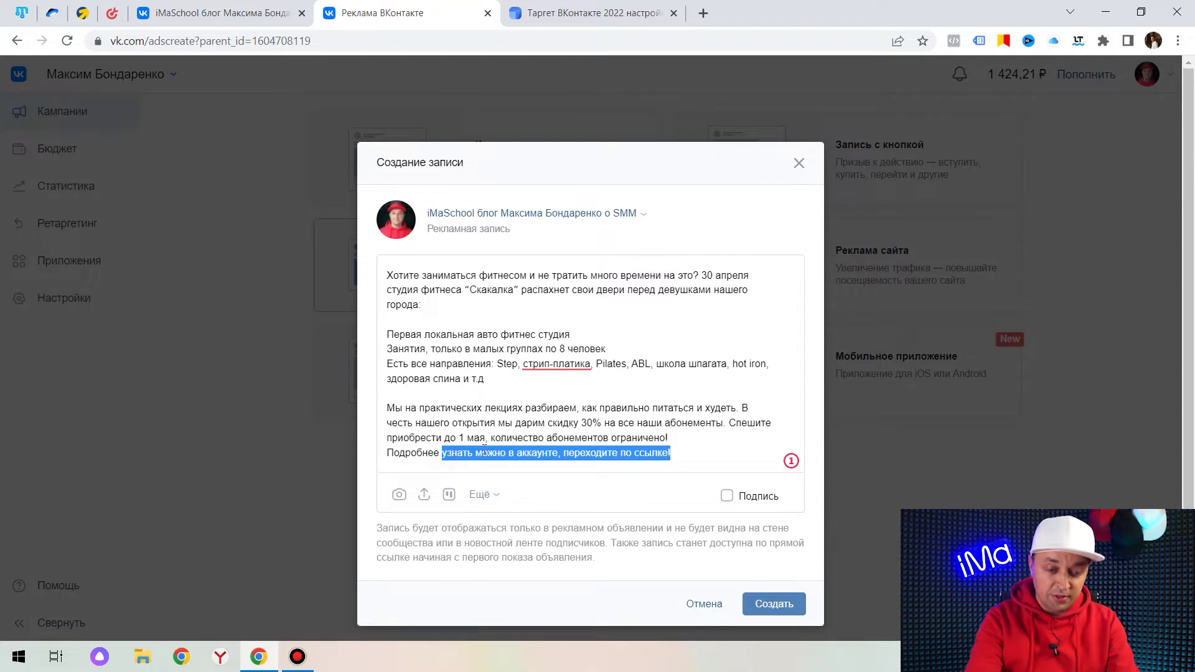
pyautogui.hotkey('ctrl', 'x')
pyautogui.click(227, 12)
pyautogui.click(237, 46)
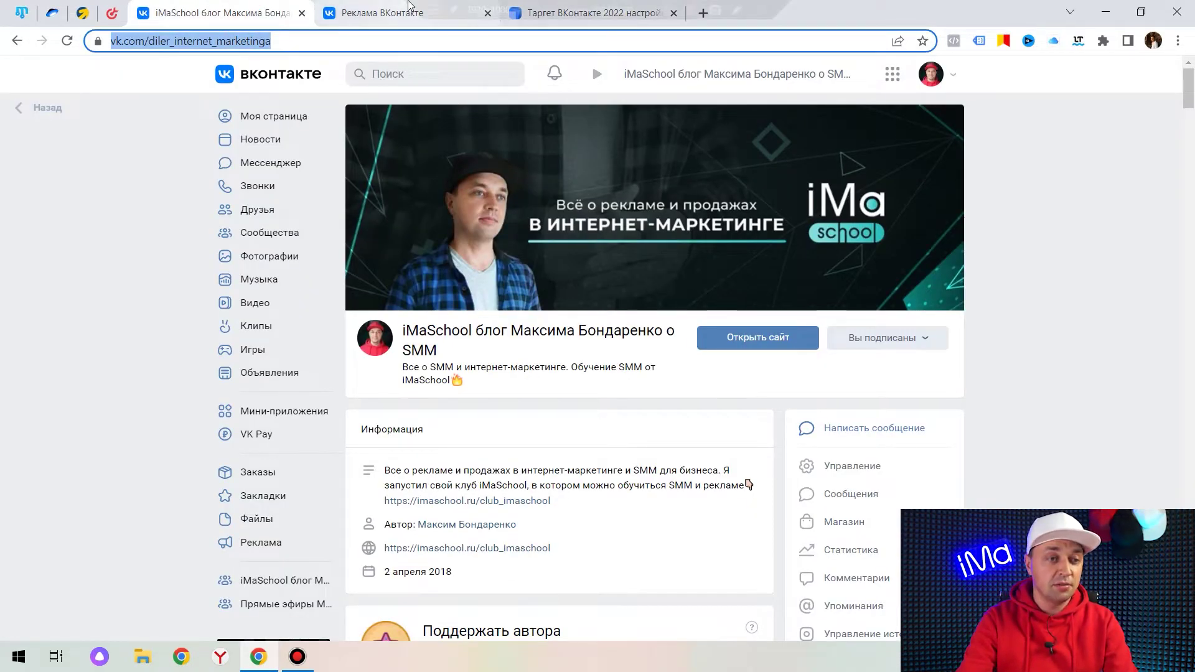
pyautogui.click(404, 6)
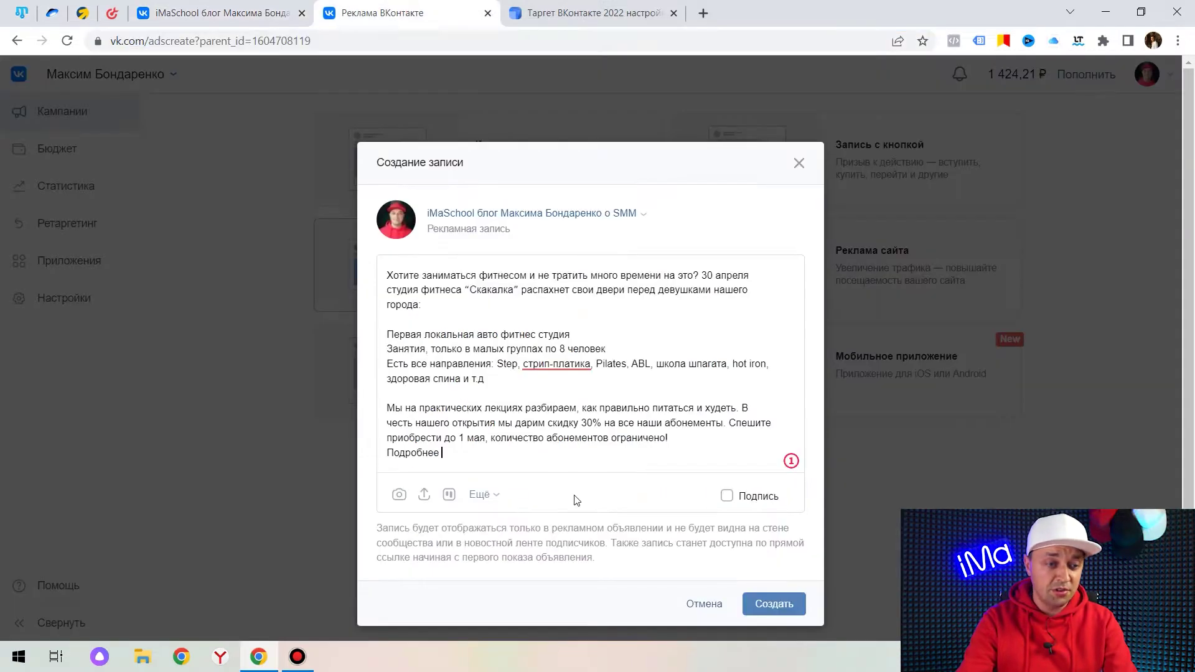
pyautogui.hotkey('ctrl', 'v')
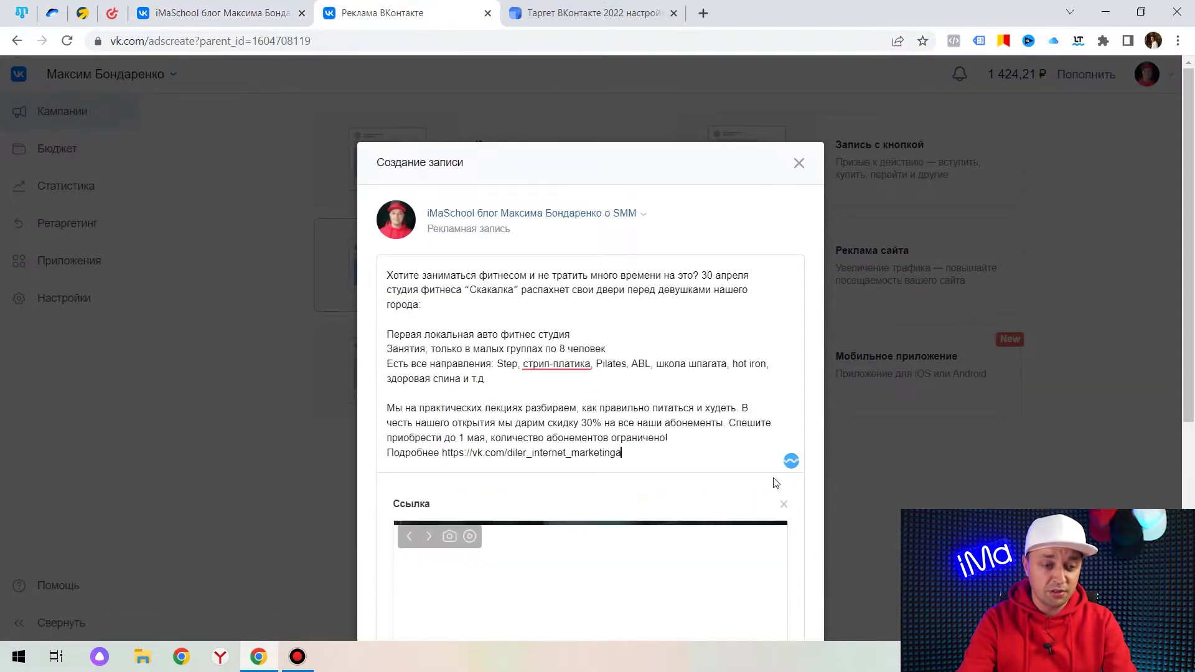
pyautogui.click(784, 503)
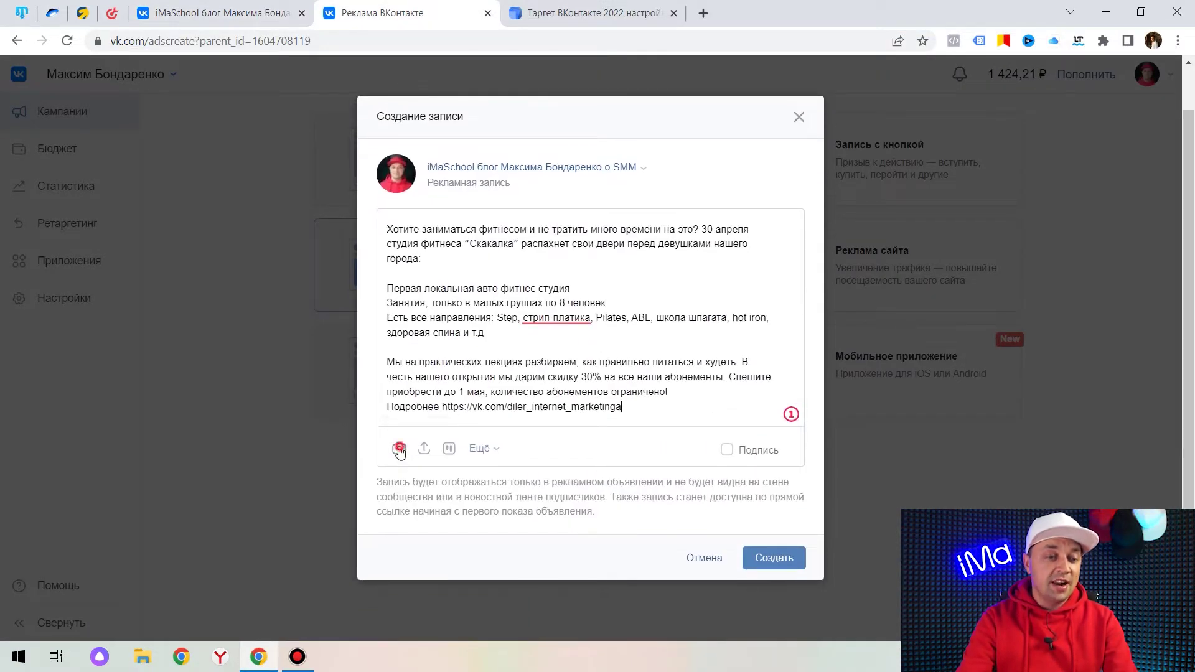
# Attach the desktop image "2" to the ad post and create the post
pyautogui.click(399, 449)
pyautogui.click(635, 141)
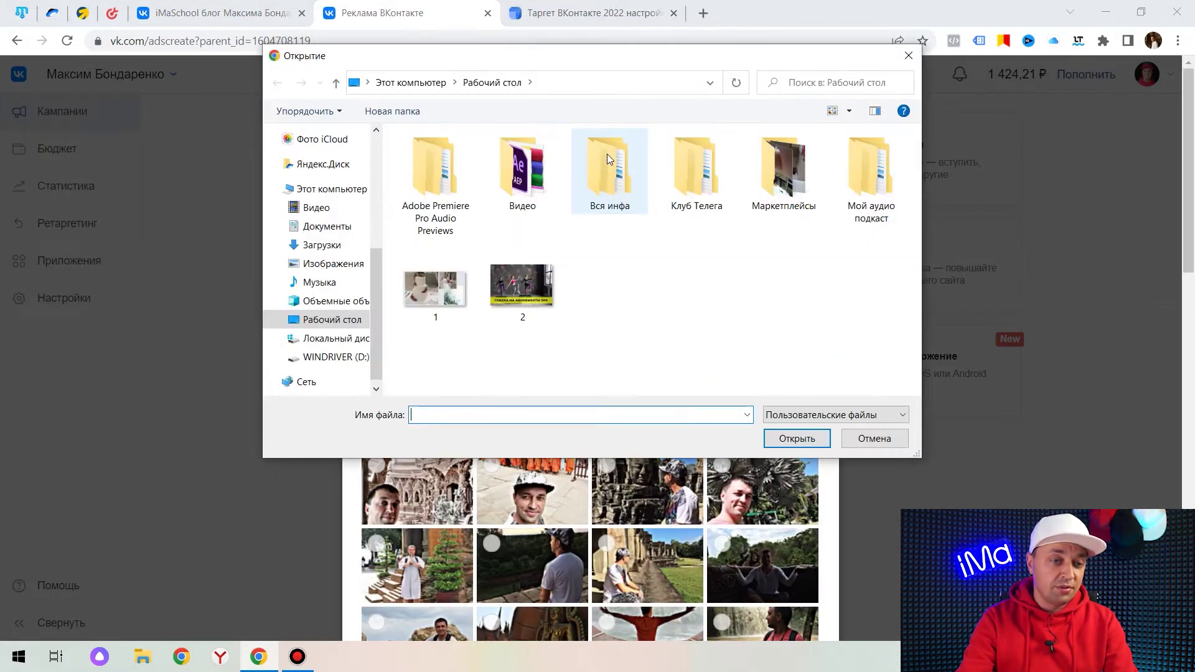
pyautogui.doubleClick(517, 277)
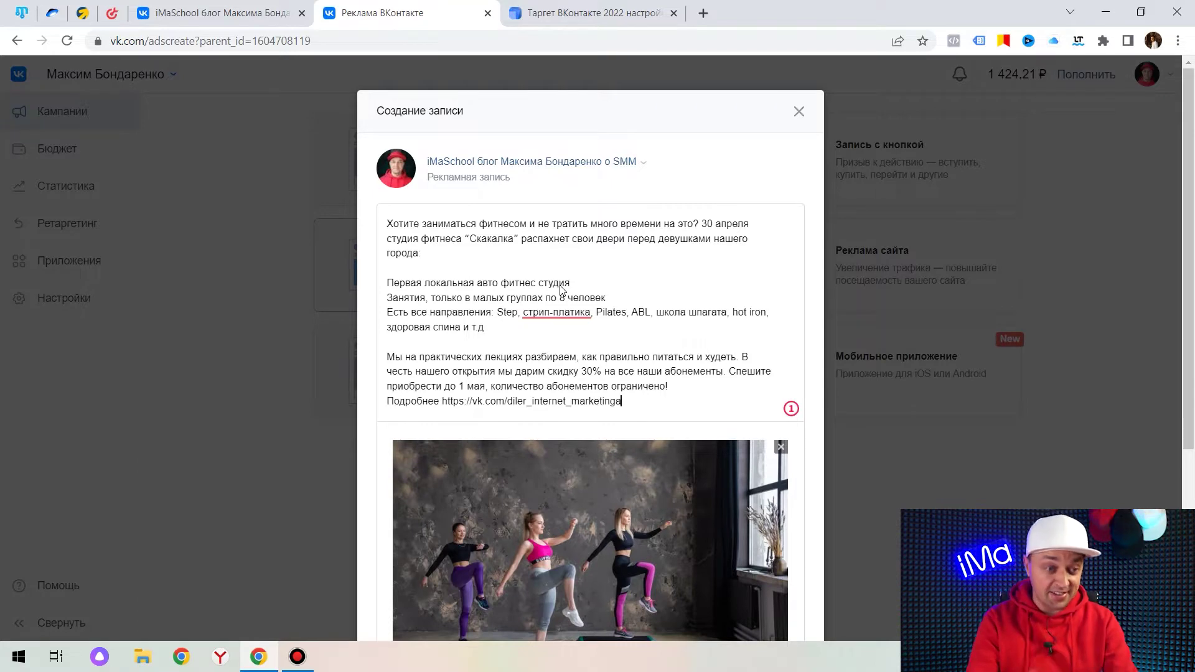
pyautogui.scroll(-4, 562, 290)
pyautogui.click(770, 556)
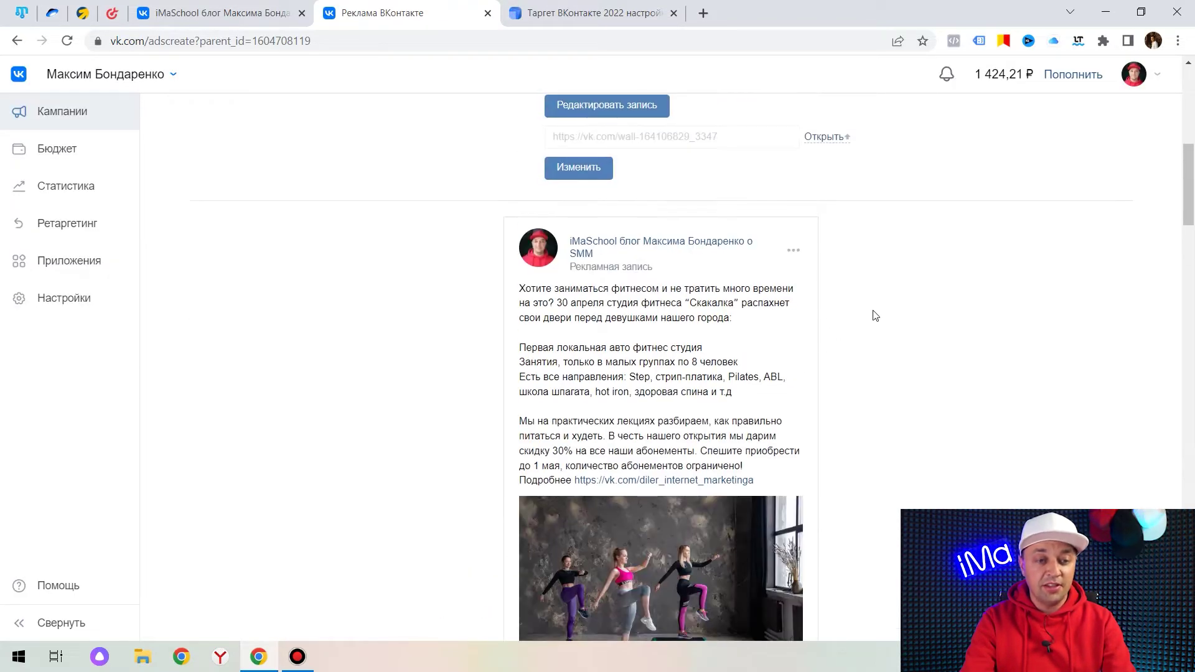
# Target the ad at the city Красноярск in the geography settings
pyautogui.scroll(-5, 684, 350)
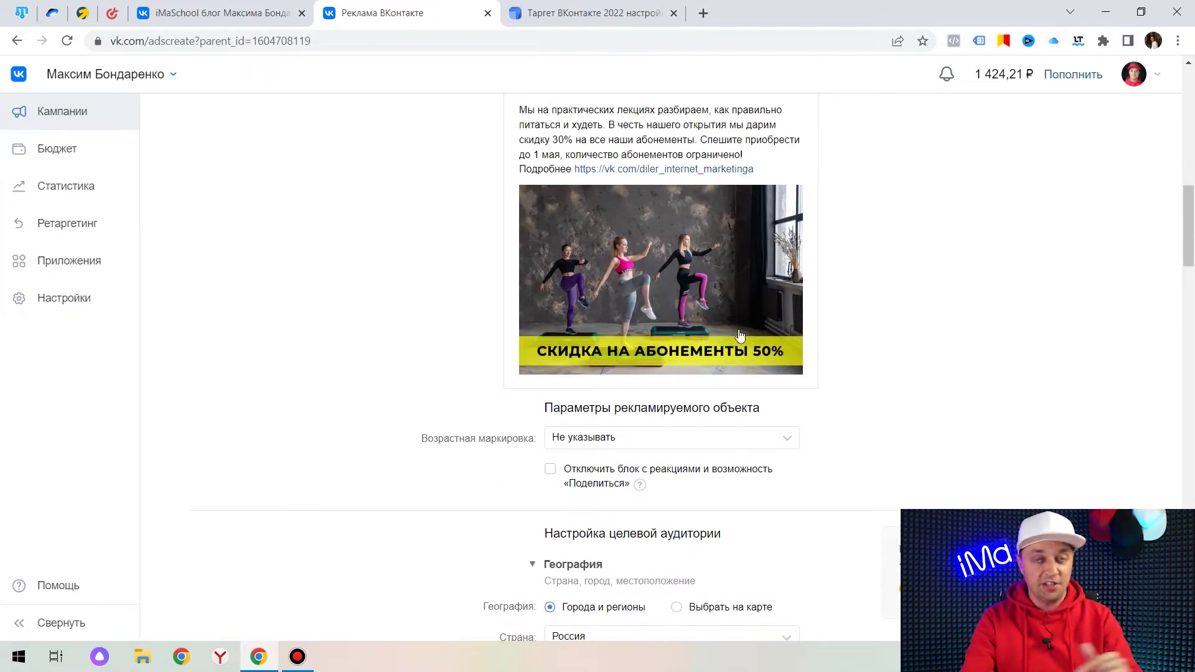
pyautogui.scroll(-8, 835, 235)
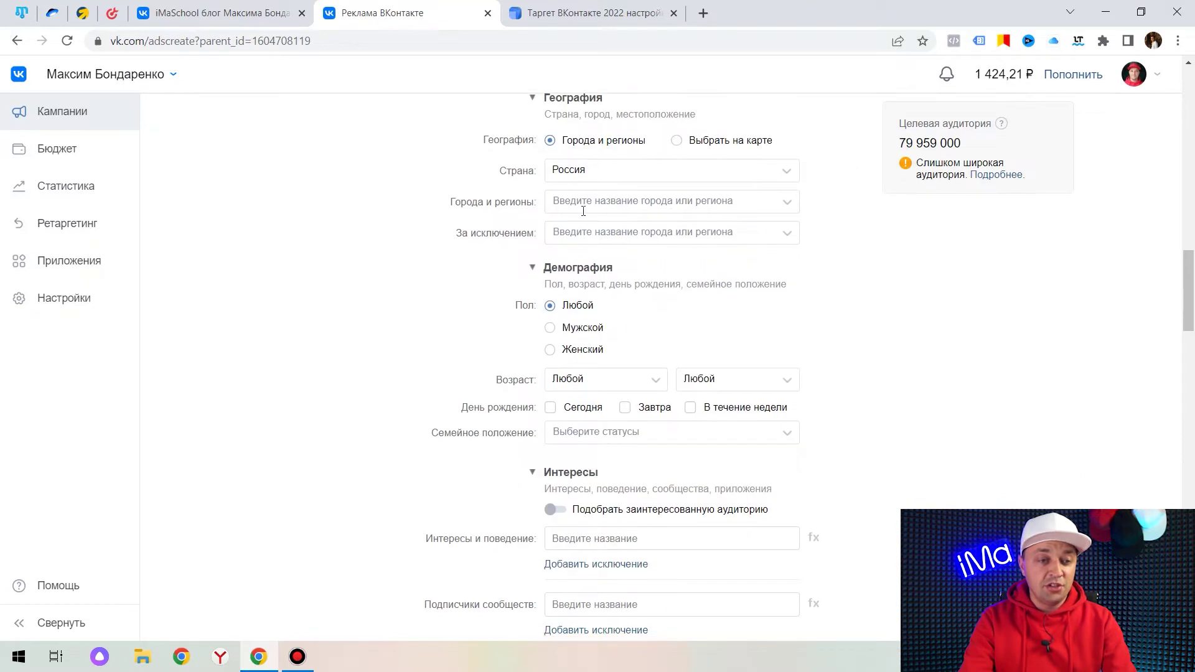
pyautogui.click(583, 206)
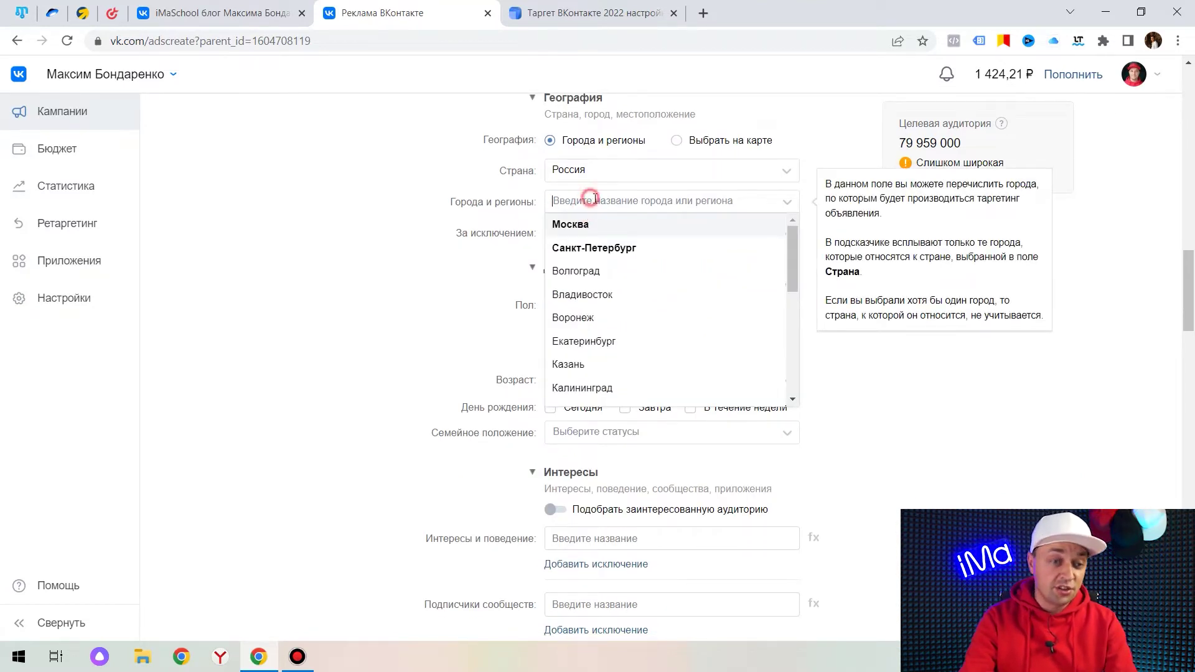
pyautogui.write('Красно')
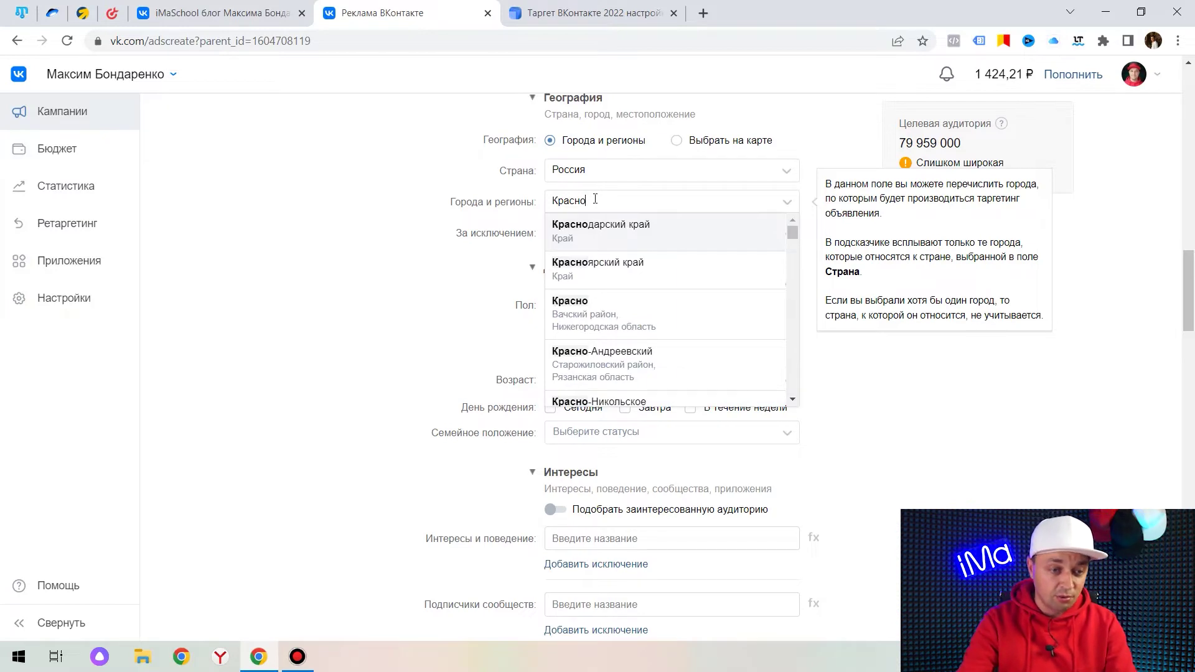
pyautogui.write('ярск')
pyautogui.click(665, 268)
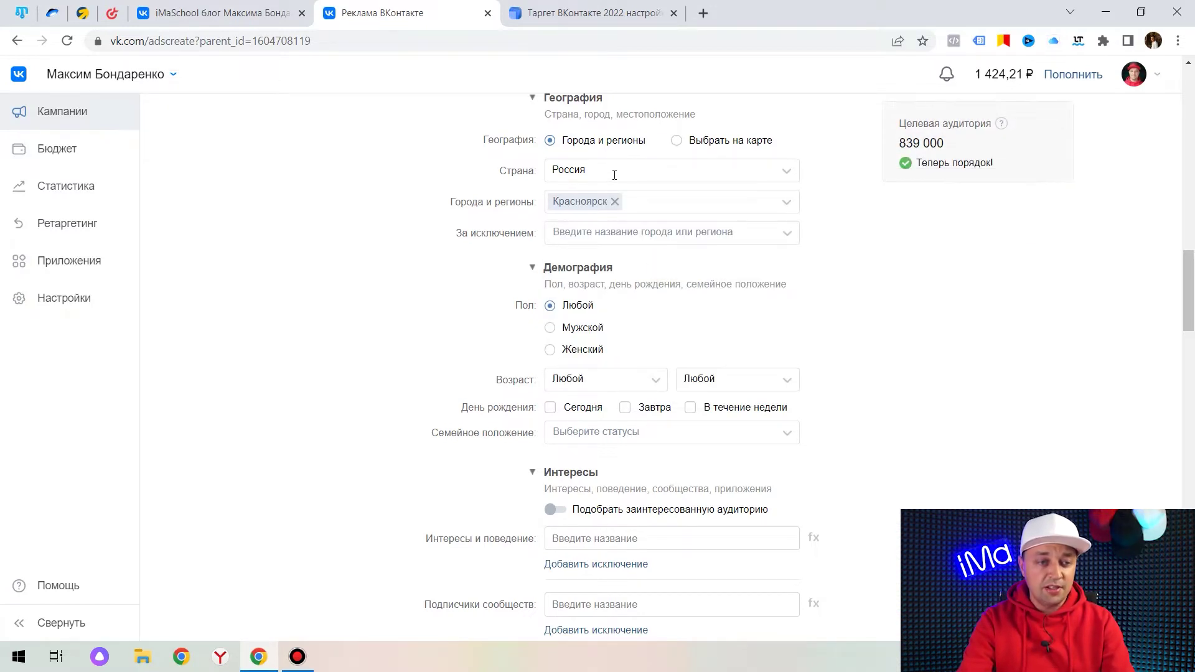
# Limit the audience demographics to women (Женский) aged from 18 to 45
pyautogui.click(575, 349)
pyautogui.scroll(-1, 869, 284)
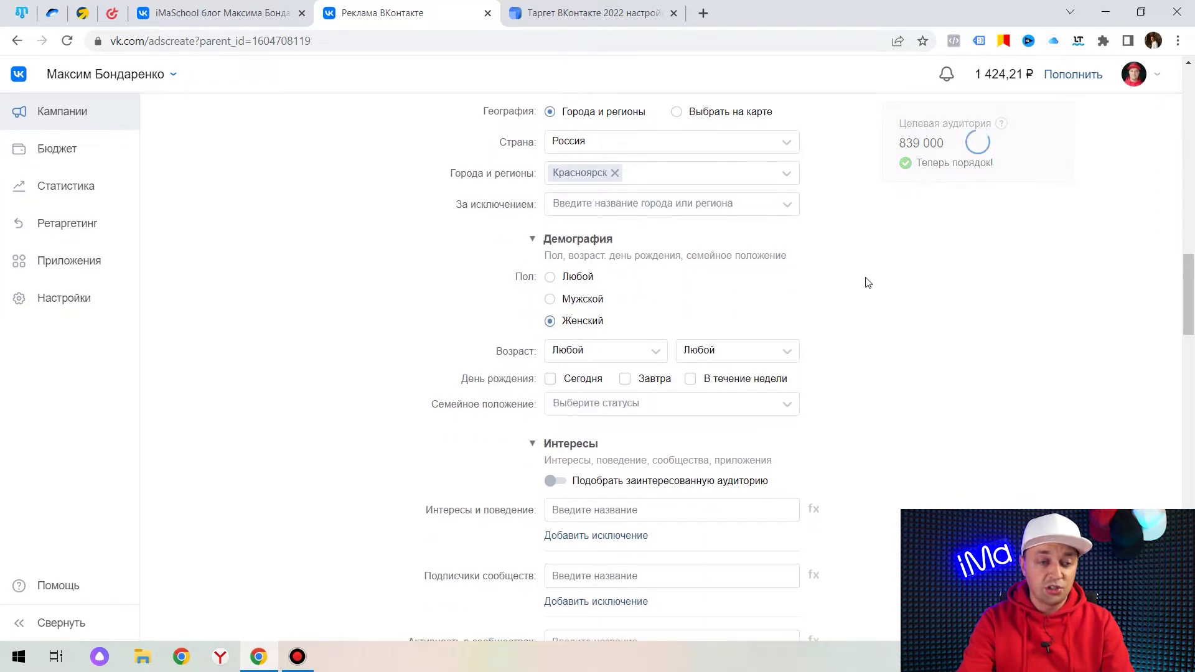
pyautogui.scroll(-1, 869, 283)
pyautogui.click(629, 303)
pyautogui.scroll(-3, 620, 373)
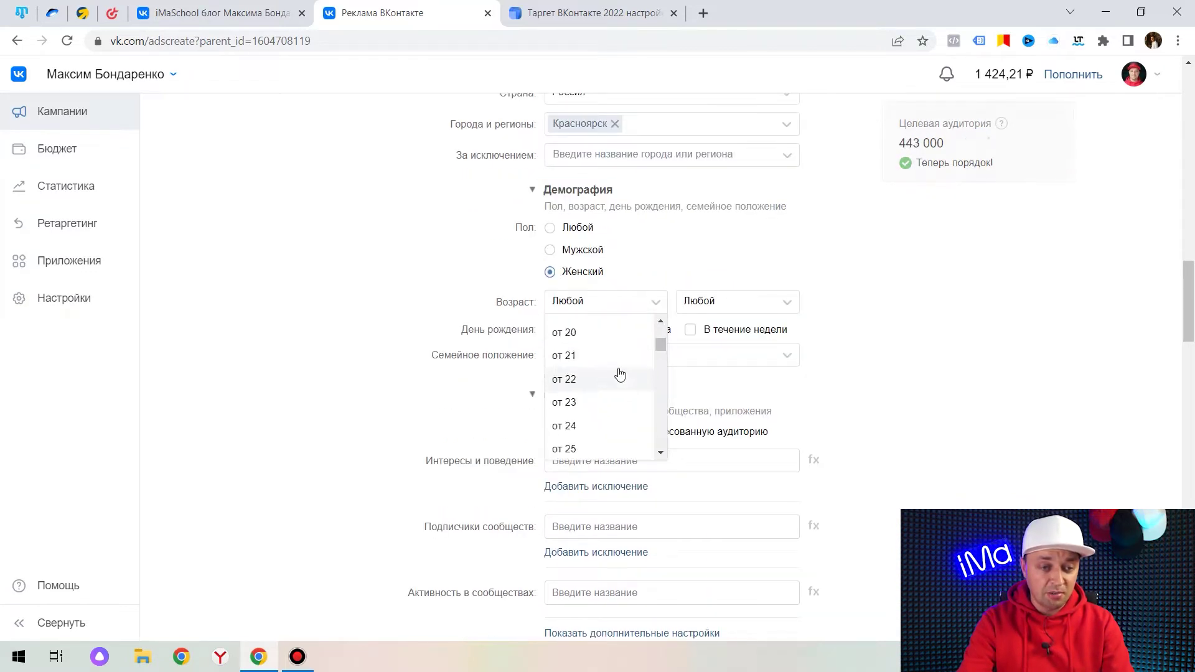
pyautogui.scroll(3, 620, 373)
pyautogui.click(608, 355)
pyautogui.click(742, 301)
pyautogui.scroll(-4, 744, 383)
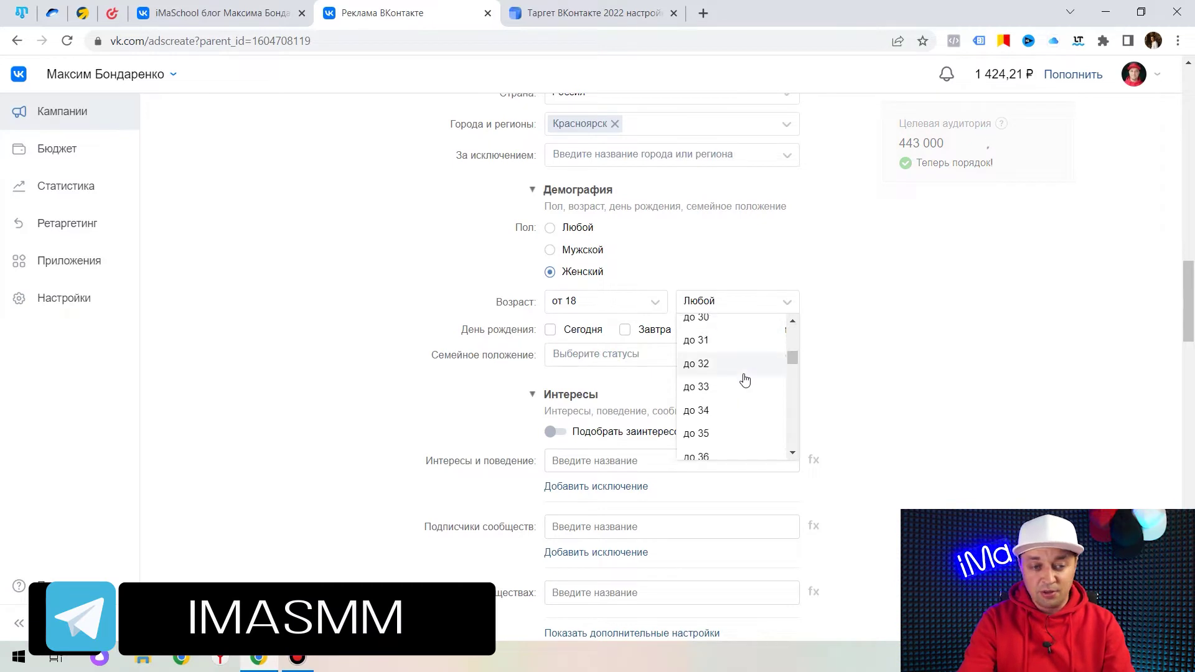
pyautogui.scroll(-6, 744, 376)
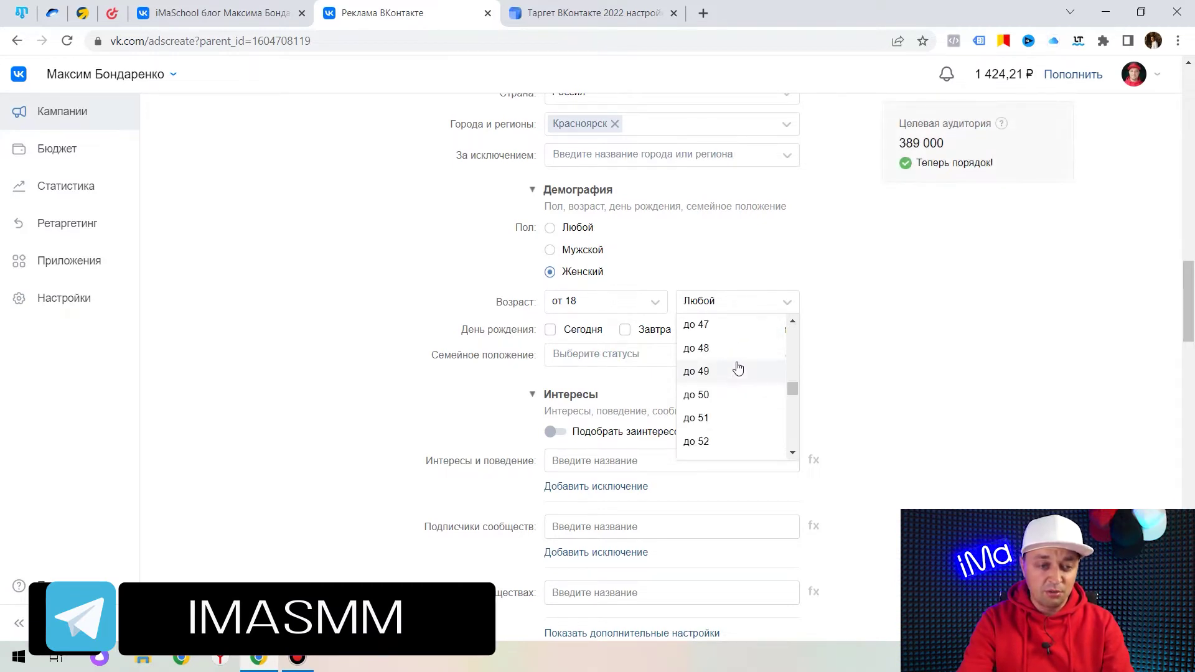
pyautogui.scroll(2, 737, 361)
pyautogui.click(735, 356)
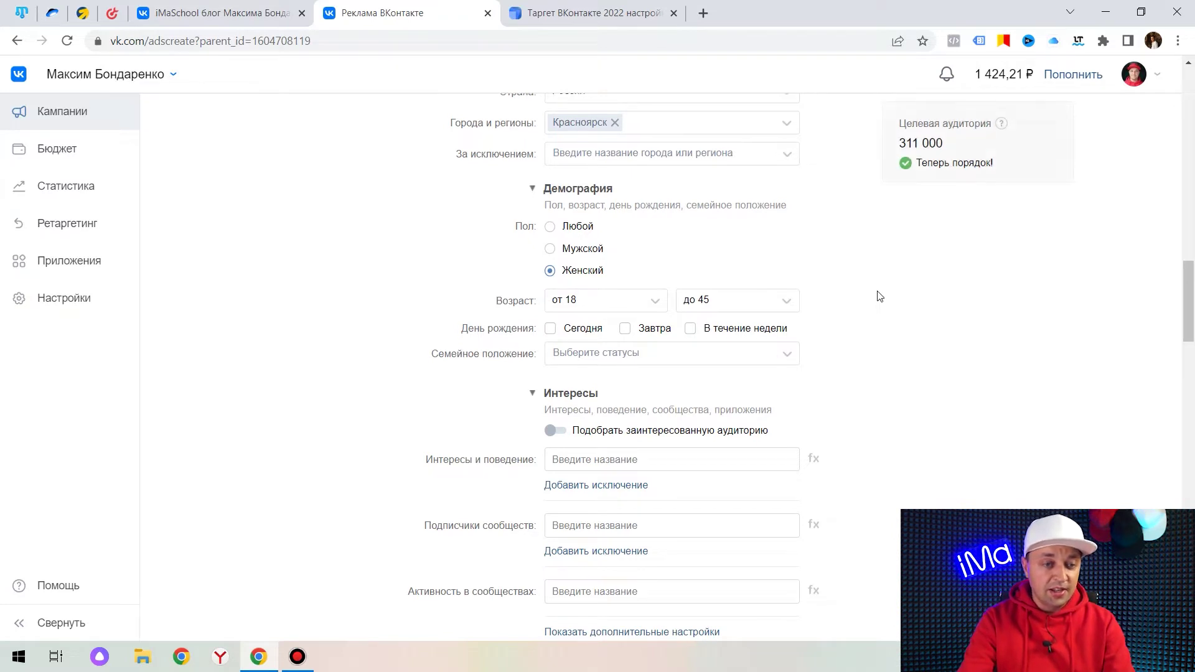
# Enter "купить абонемент фитнес" as the first key phrase in the Ключевые фразы section
pyautogui.scroll(-3, 883, 280)
pyautogui.scroll(-3, 884, 267)
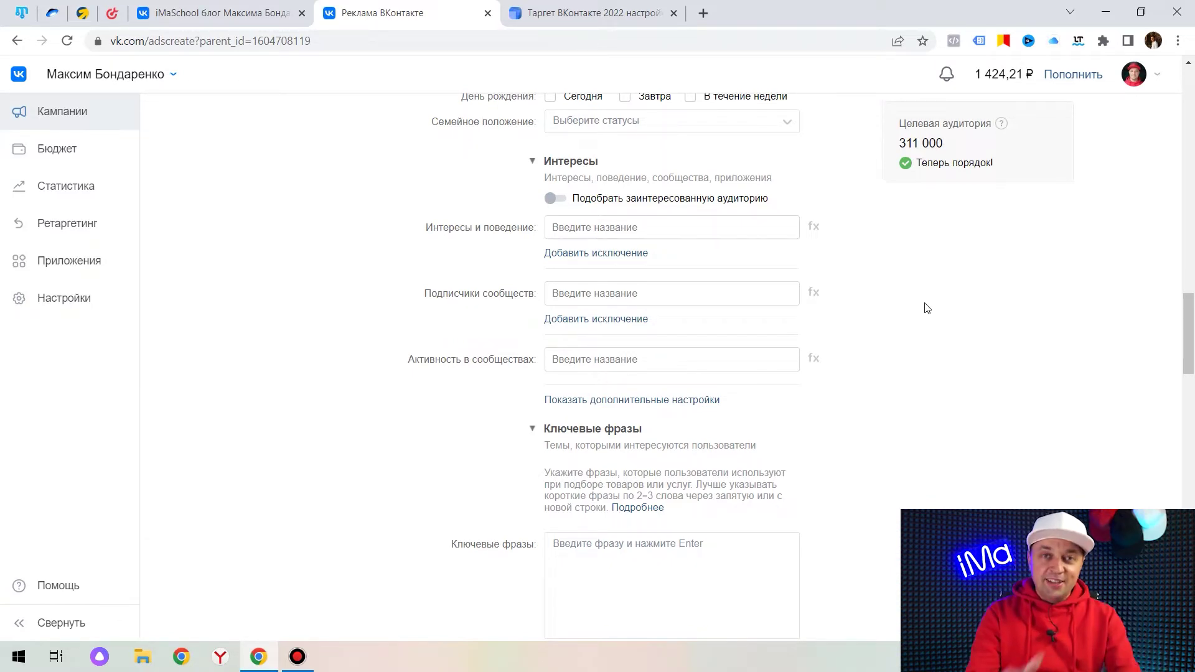
pyautogui.scroll(-3, 920, 299)
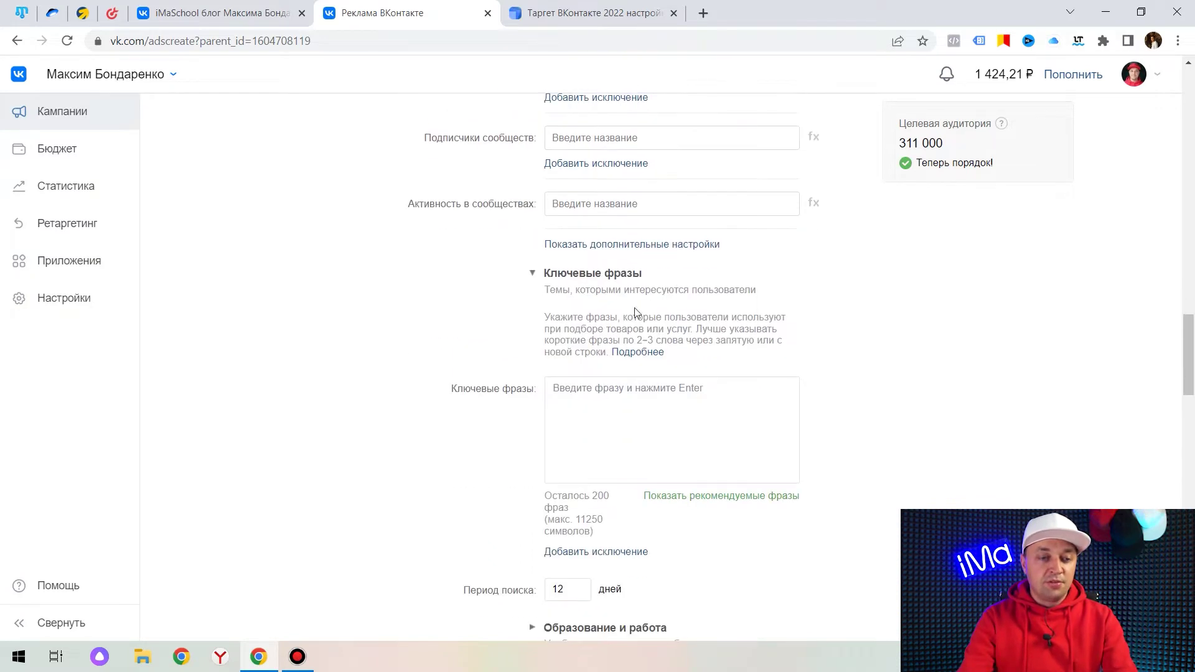
pyautogui.click(608, 288)
pyautogui.moveTo(612, 273); pyautogui.dragTo(626, 289)
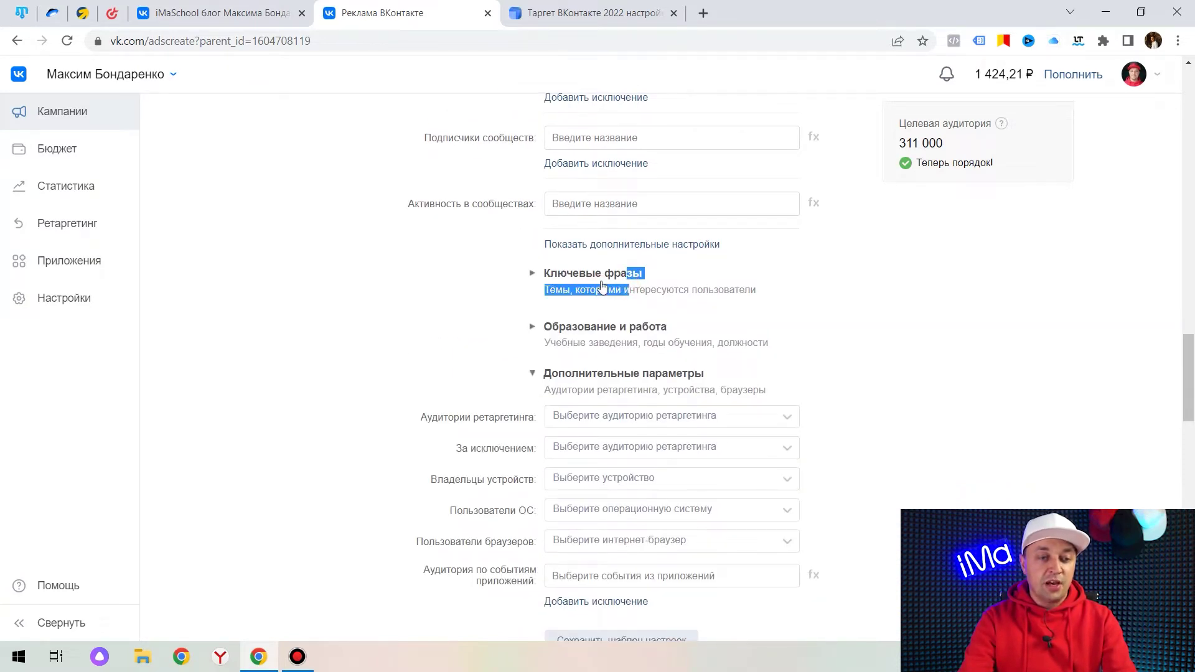
pyautogui.click(581, 275)
pyautogui.scroll(-3, 604, 280)
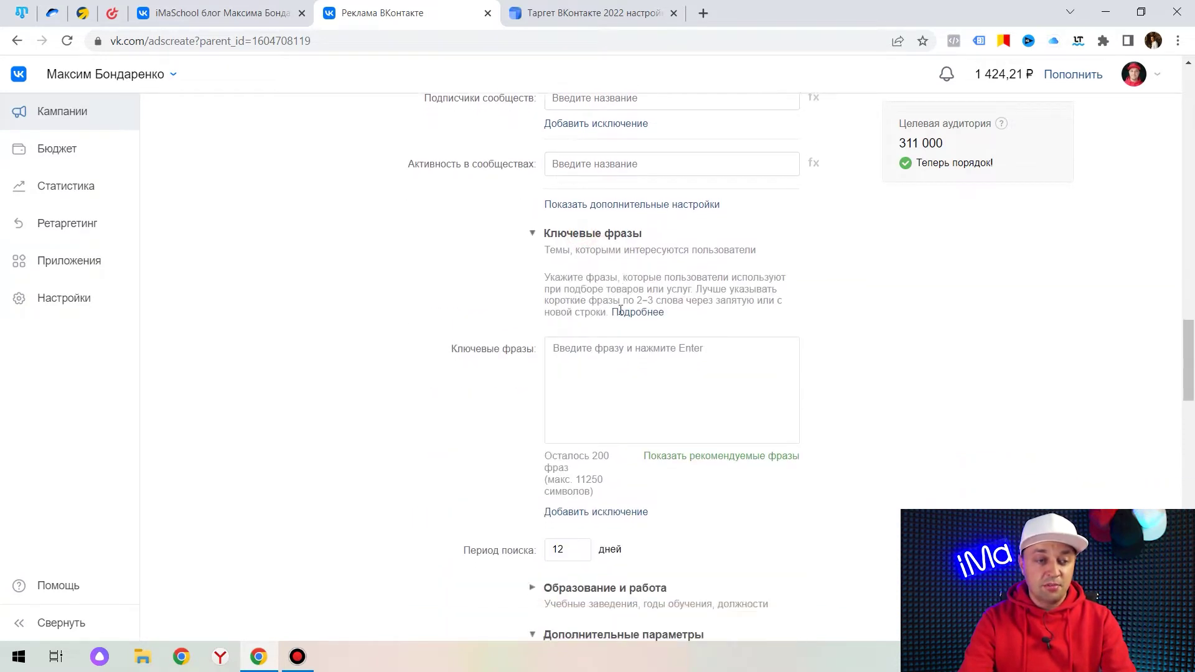
pyautogui.click(601, 234)
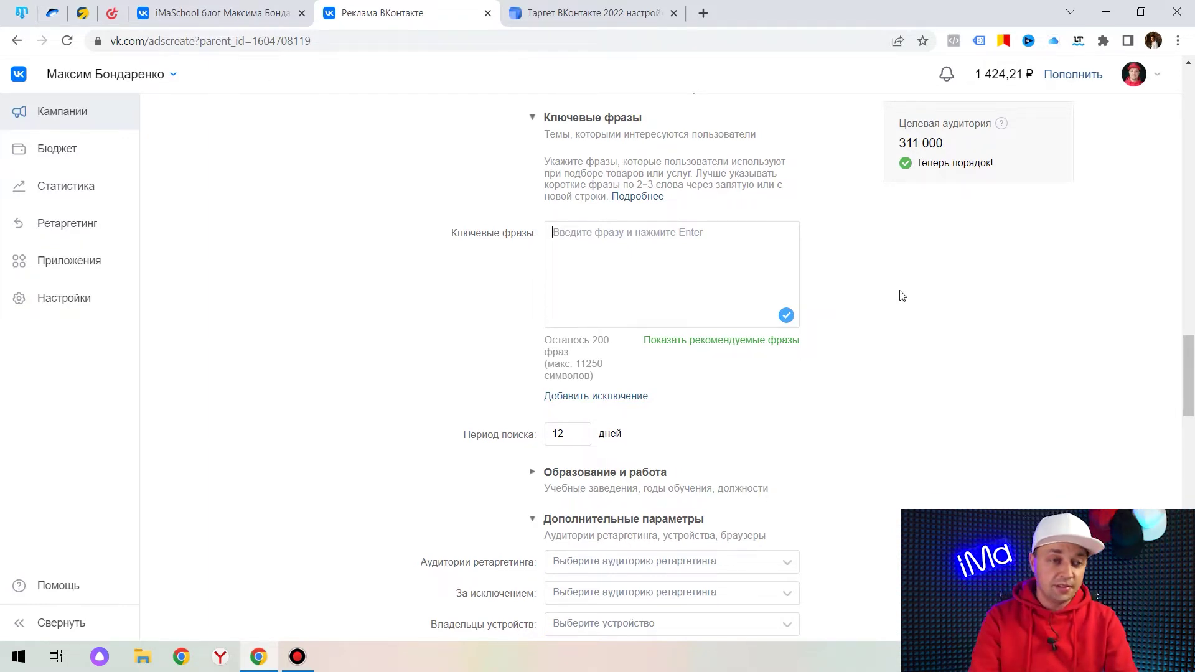
pyautogui.write('купить аб')
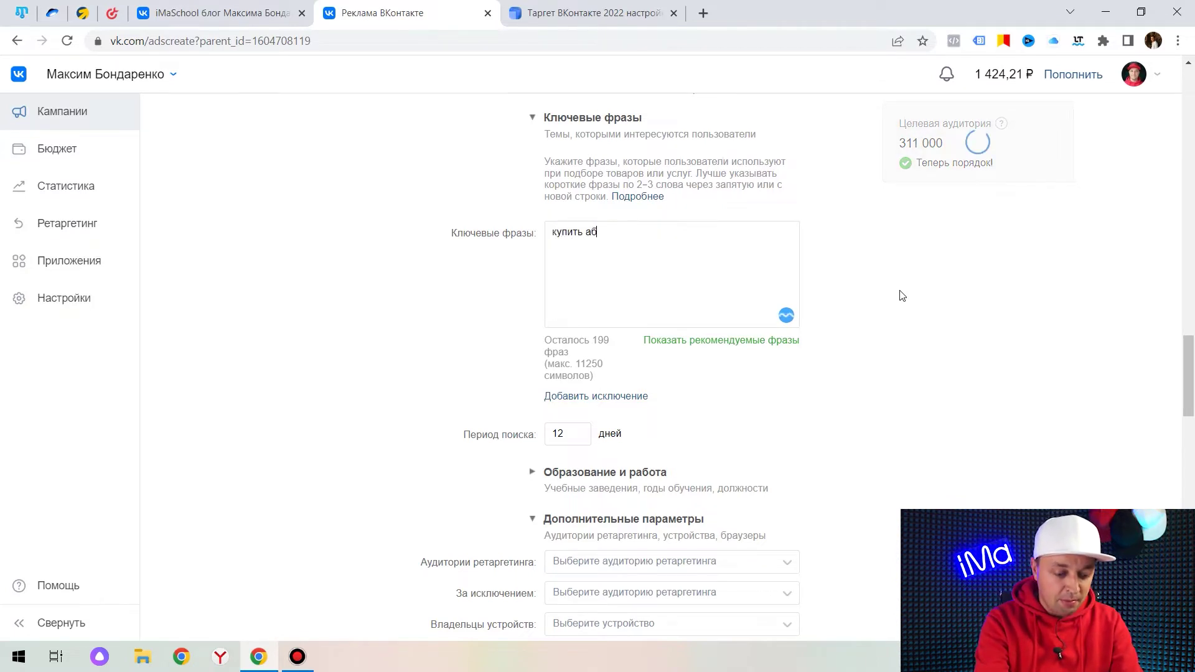
pyautogui.write('онемент фитн')
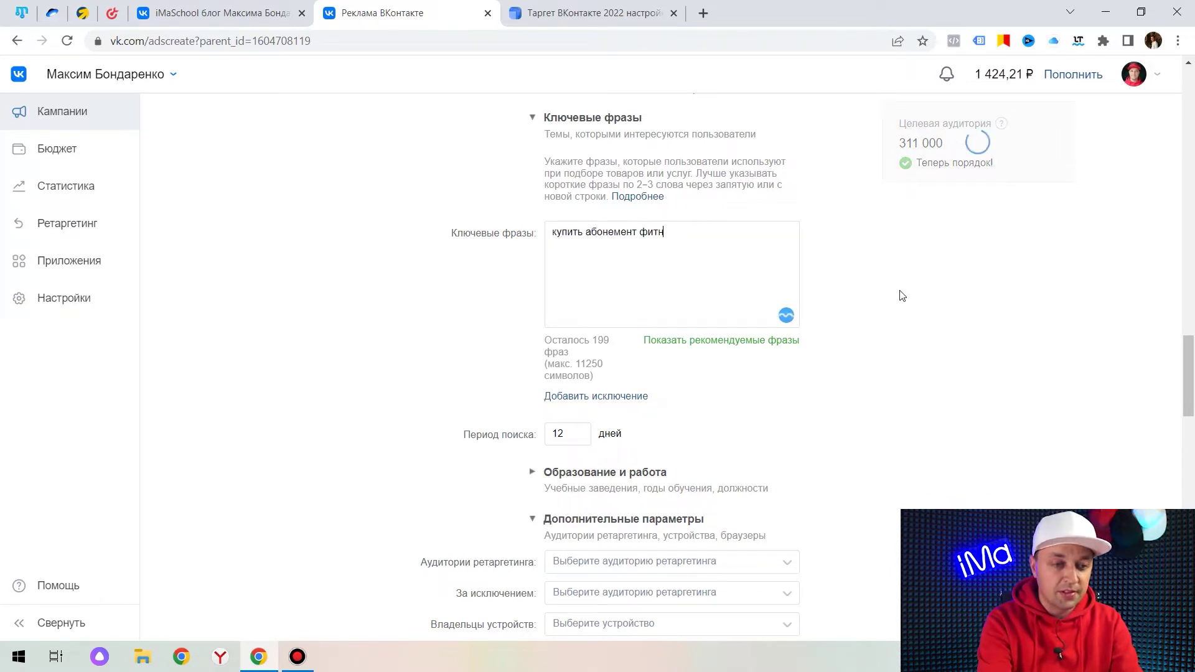
pyautogui.write('ес')
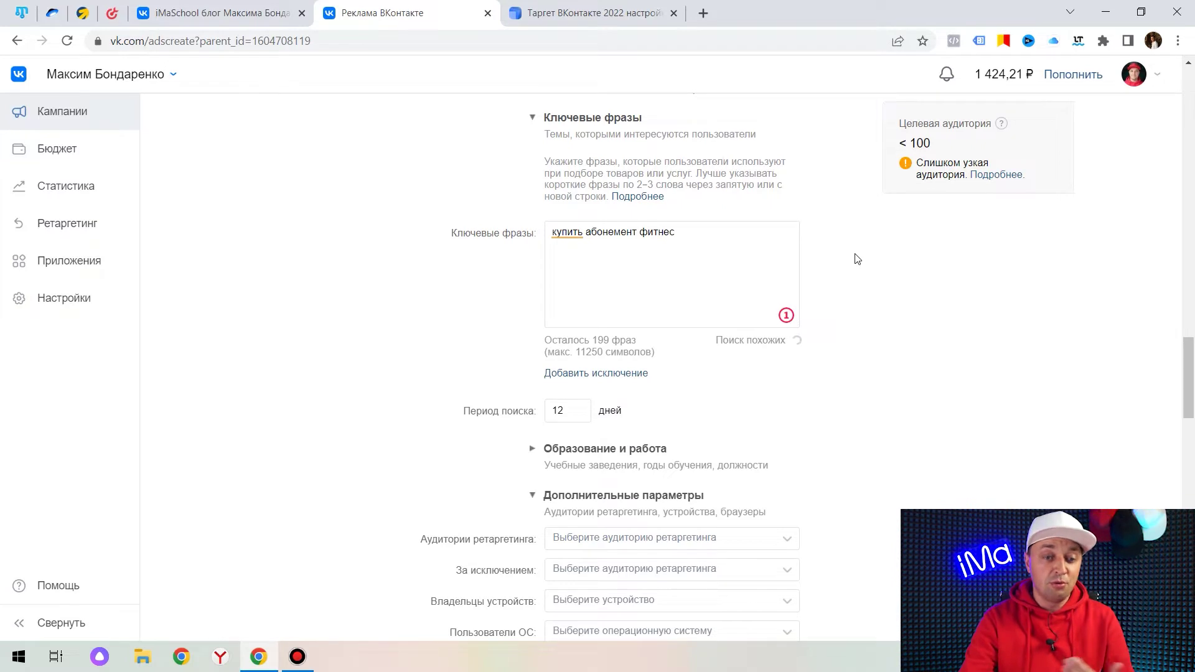
# Add the key phrases "цена фитнес" and "стоимость фитнес" on separate lines
pyautogui.click(682, 235)
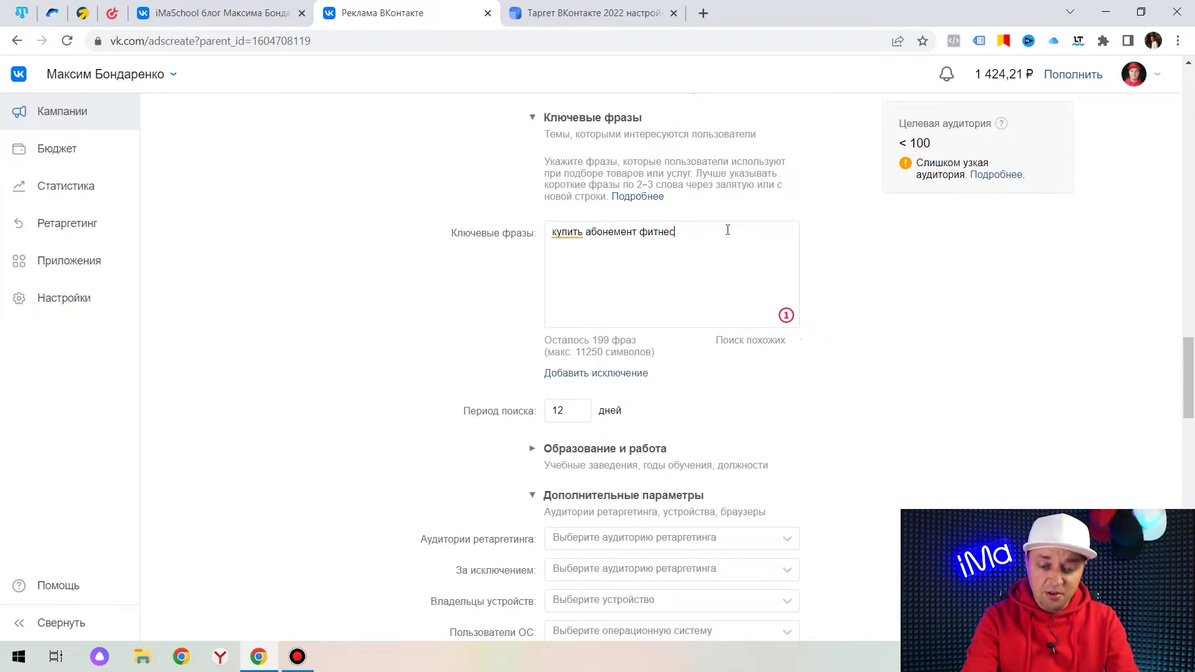
pyautogui.press('Return')
pyautogui.write('фитнес')
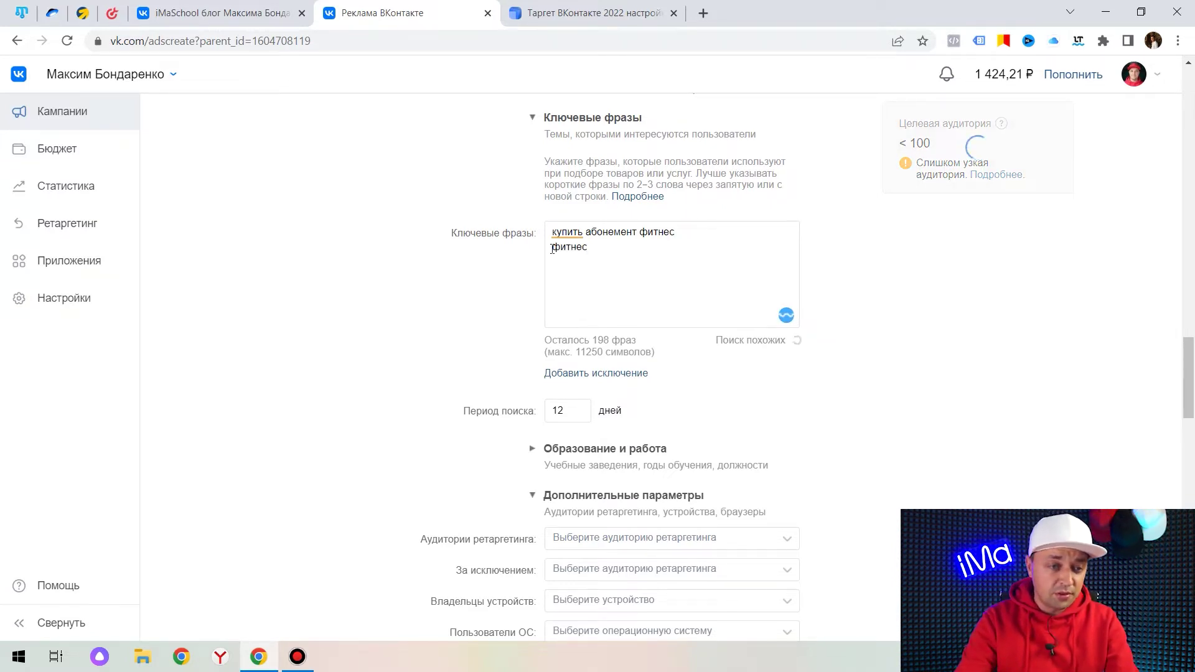
pyautogui.click(553, 247)
pyautogui.write('цена')
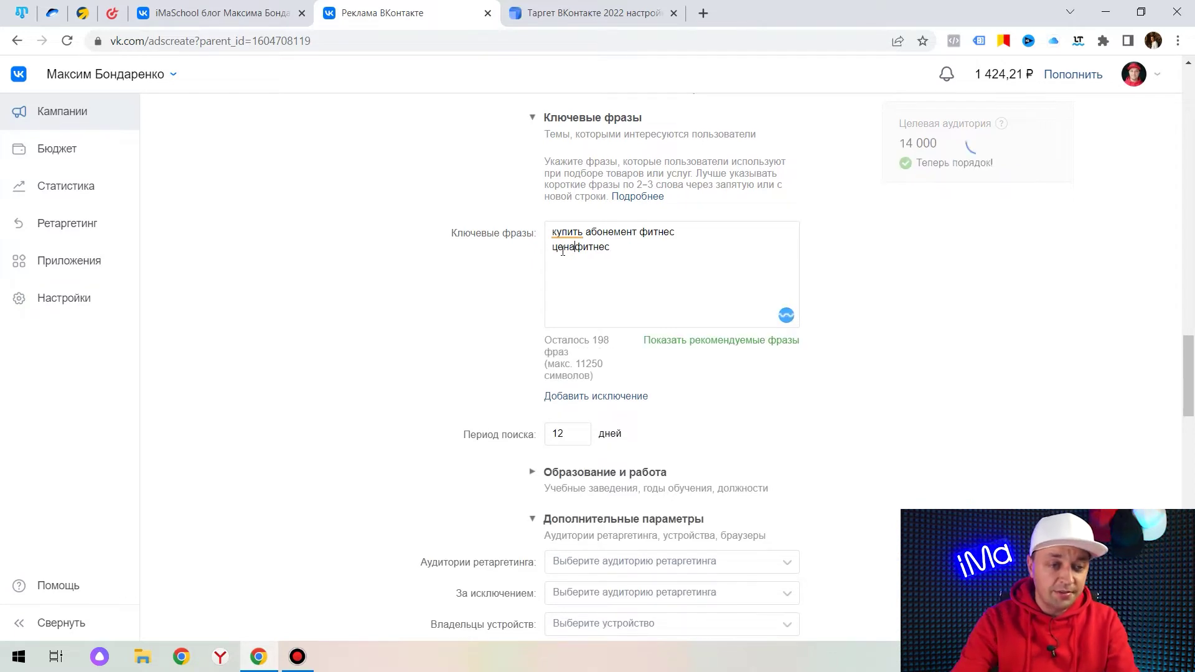
pyautogui.click(651, 248)
pyautogui.press('Return')
pyautogui.write('стоимость фитнес')
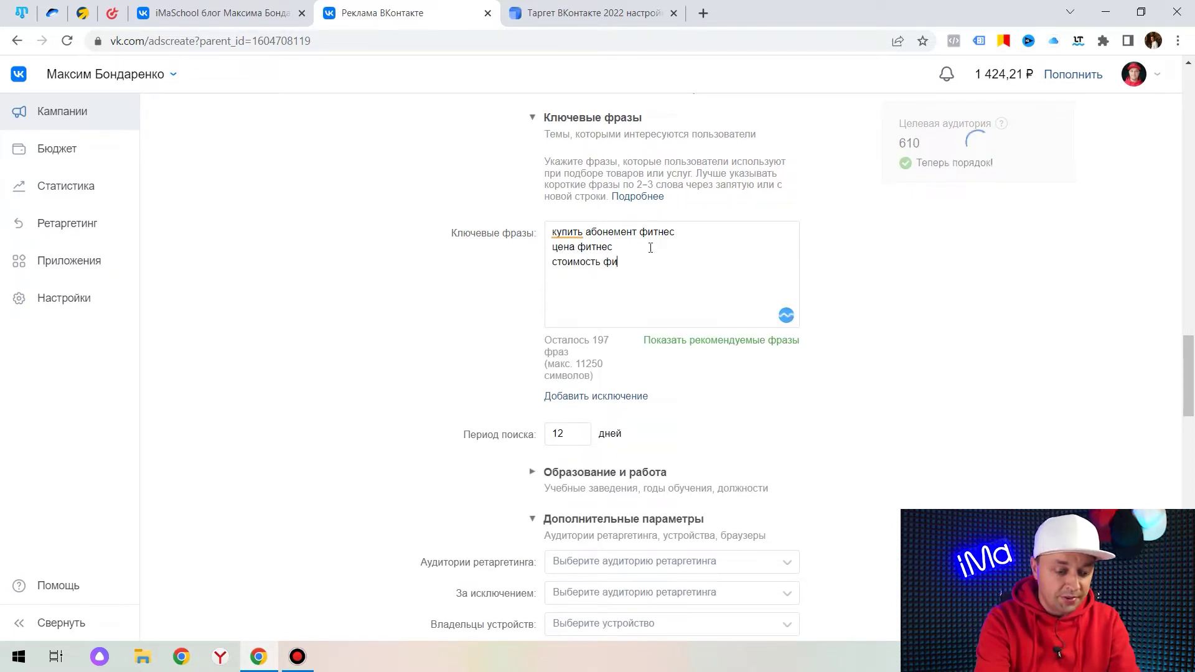
# Add the recommended key phrases "фитнес клуб купить", "фитнес клуб цены", "фитнес стоит", "фитнес дома" and "скидка фитнес"
pyautogui.click(754, 346)
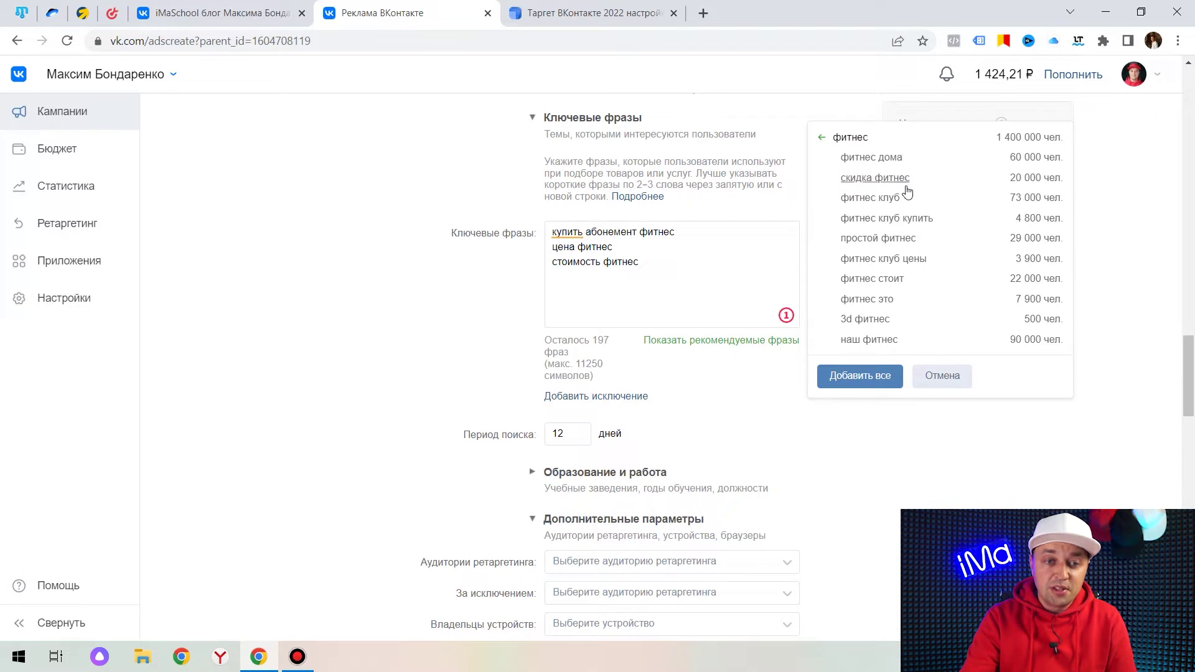
pyautogui.click(908, 219)
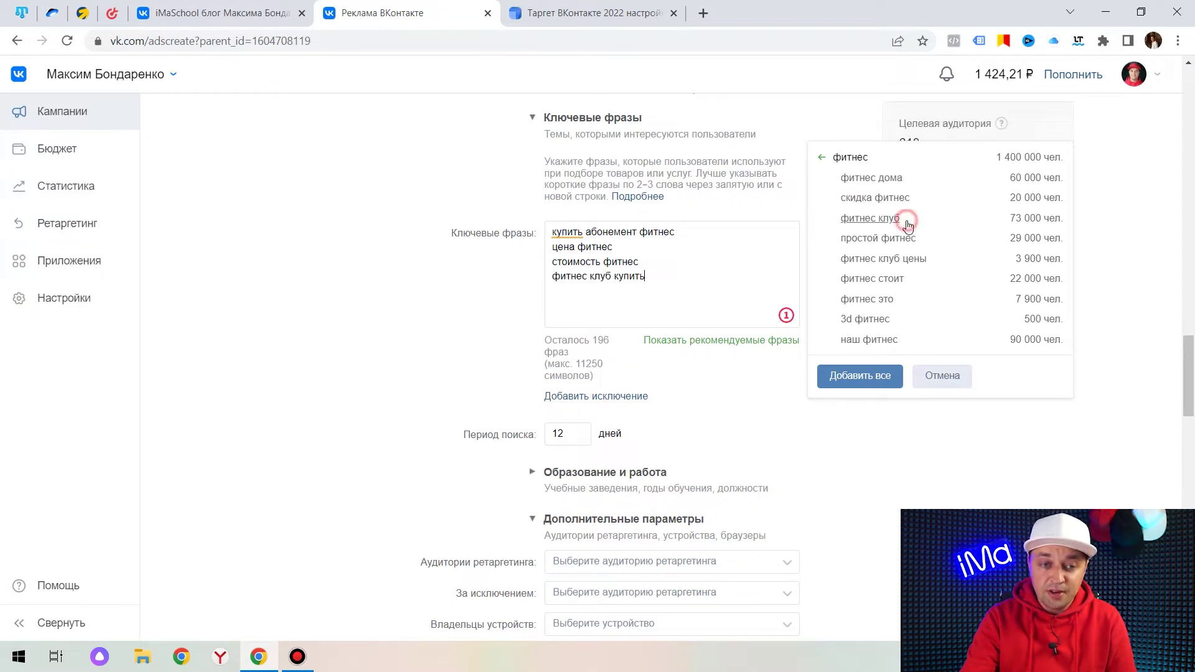
pyautogui.click(908, 260)
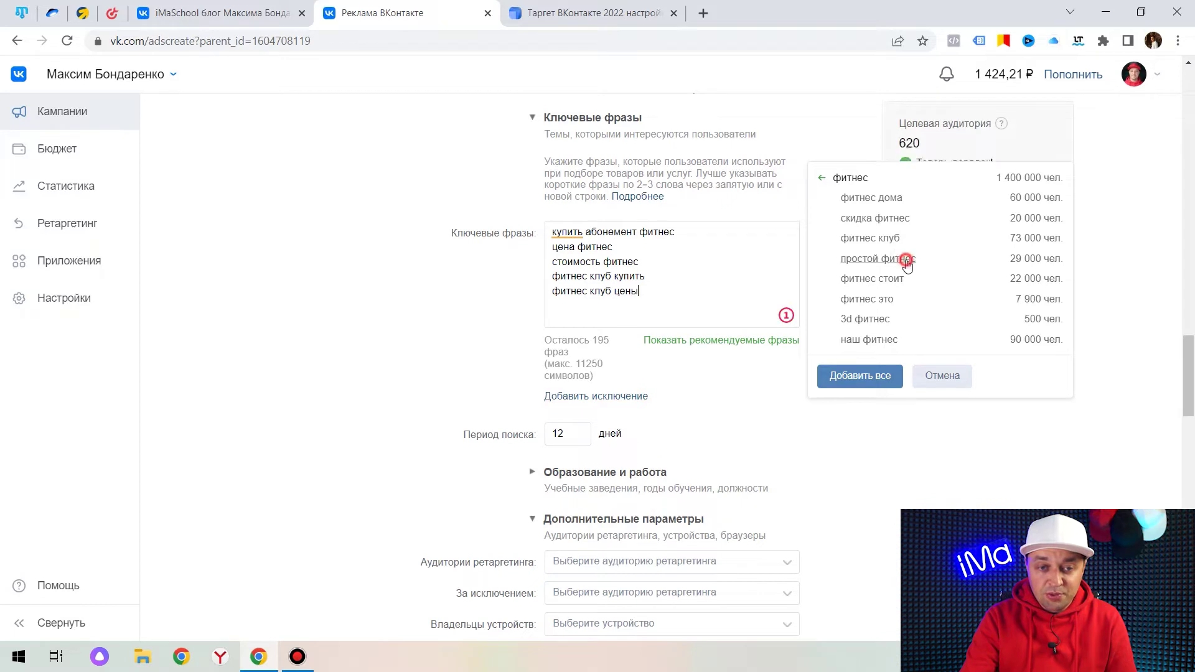
pyautogui.click(895, 279)
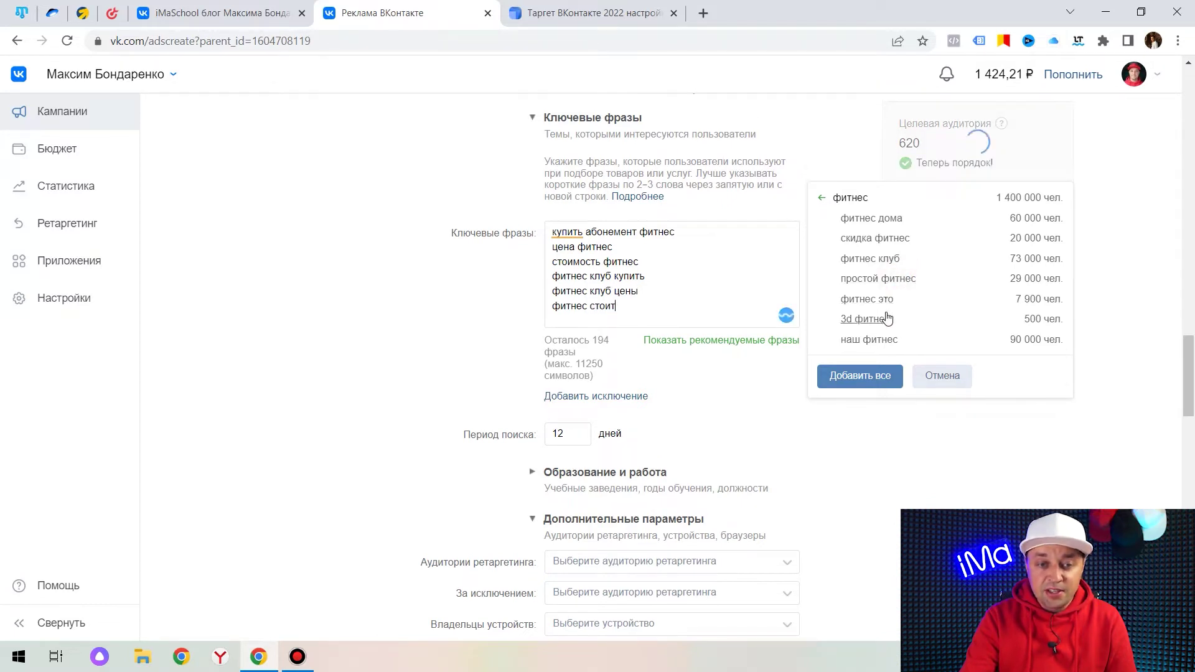
pyautogui.click(895, 221)
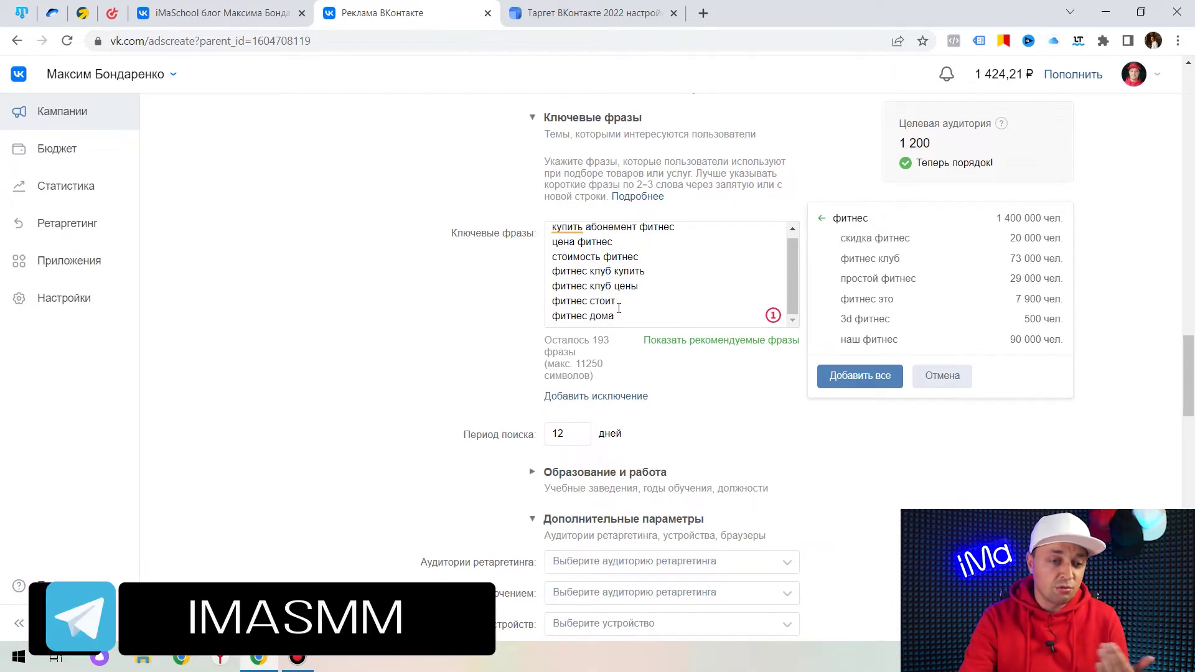
pyautogui.click(890, 240)
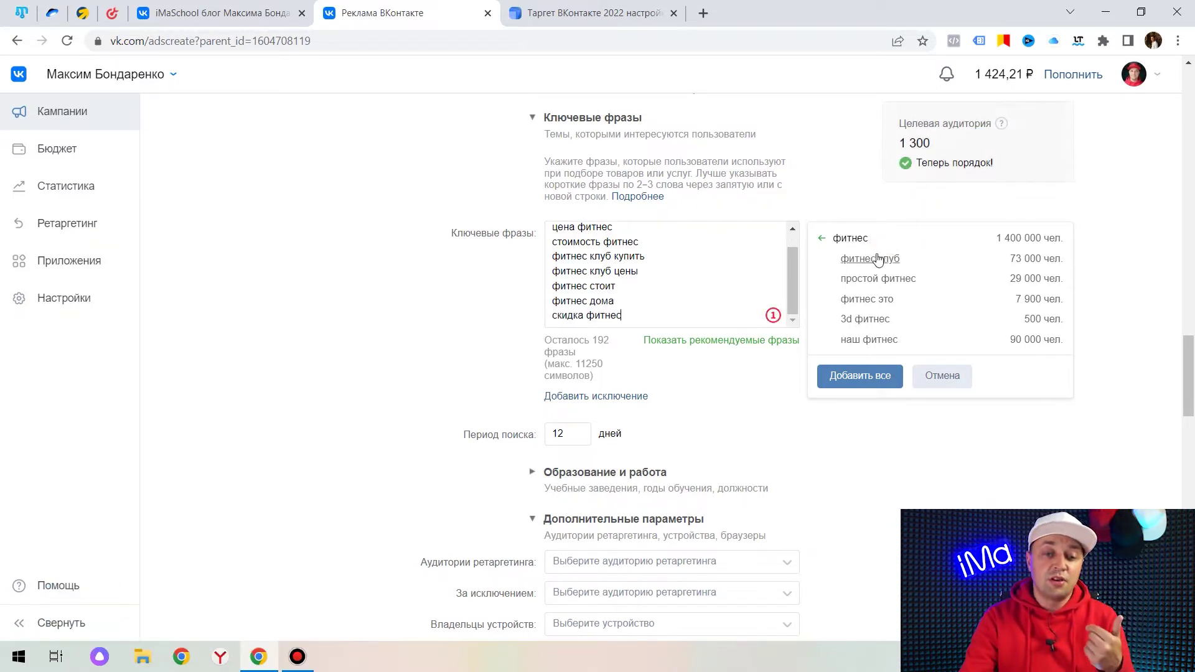
# Add the recommended key phrases "цена абонемент фитнес", "абонемент на фитнес со скидкой" and "стоимость абонемента в фитнес"
pyautogui.click(730, 343)
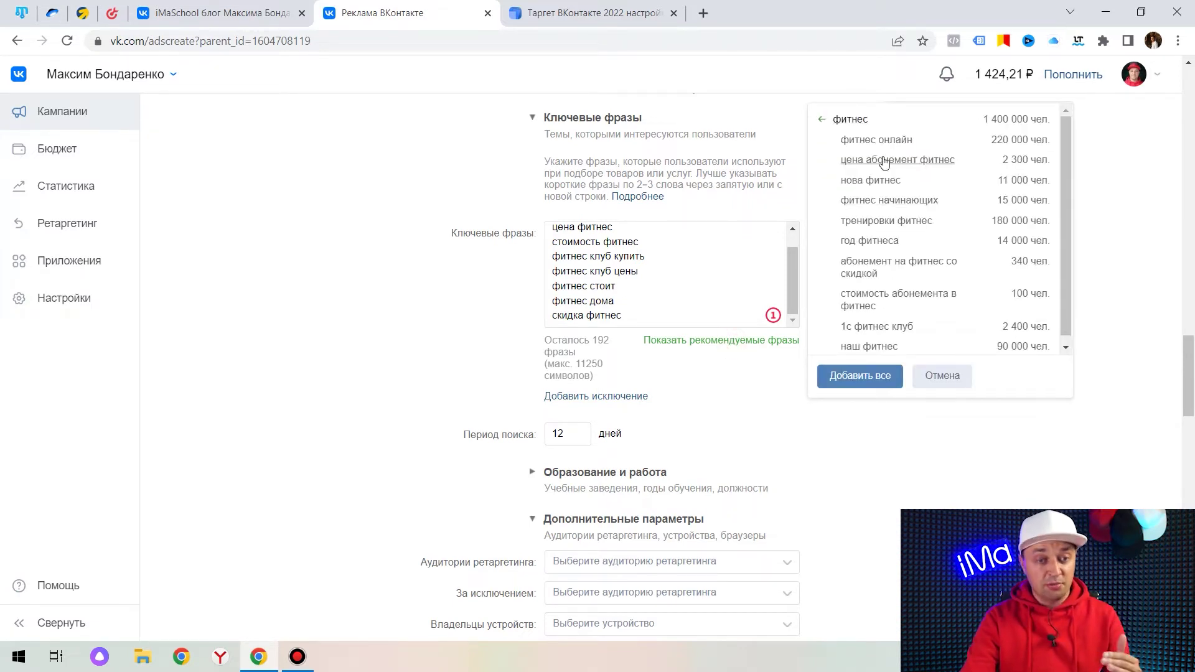
pyautogui.click(893, 162)
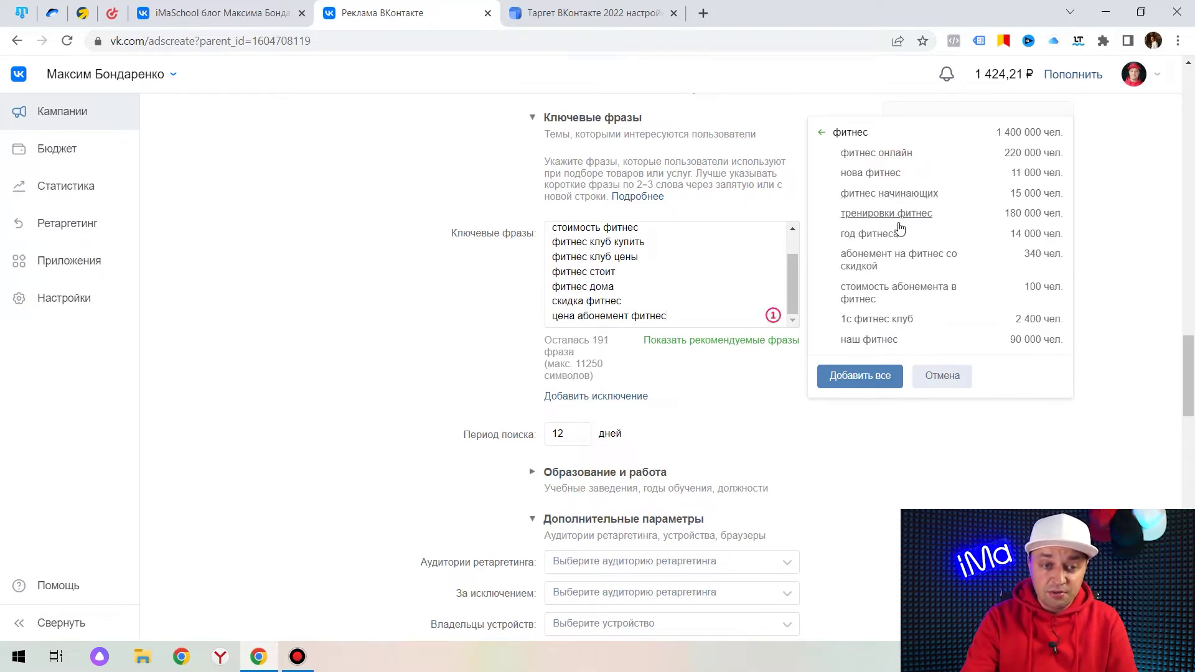
pyautogui.click(912, 262)
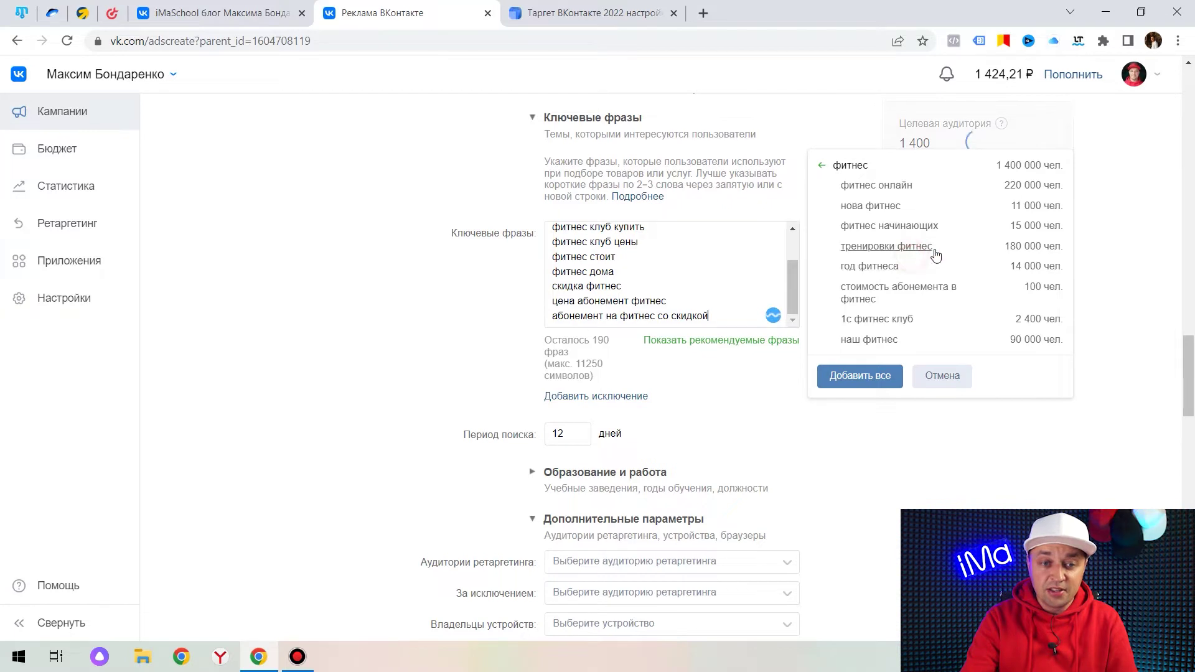
pyautogui.click(922, 288)
pyautogui.click(948, 149)
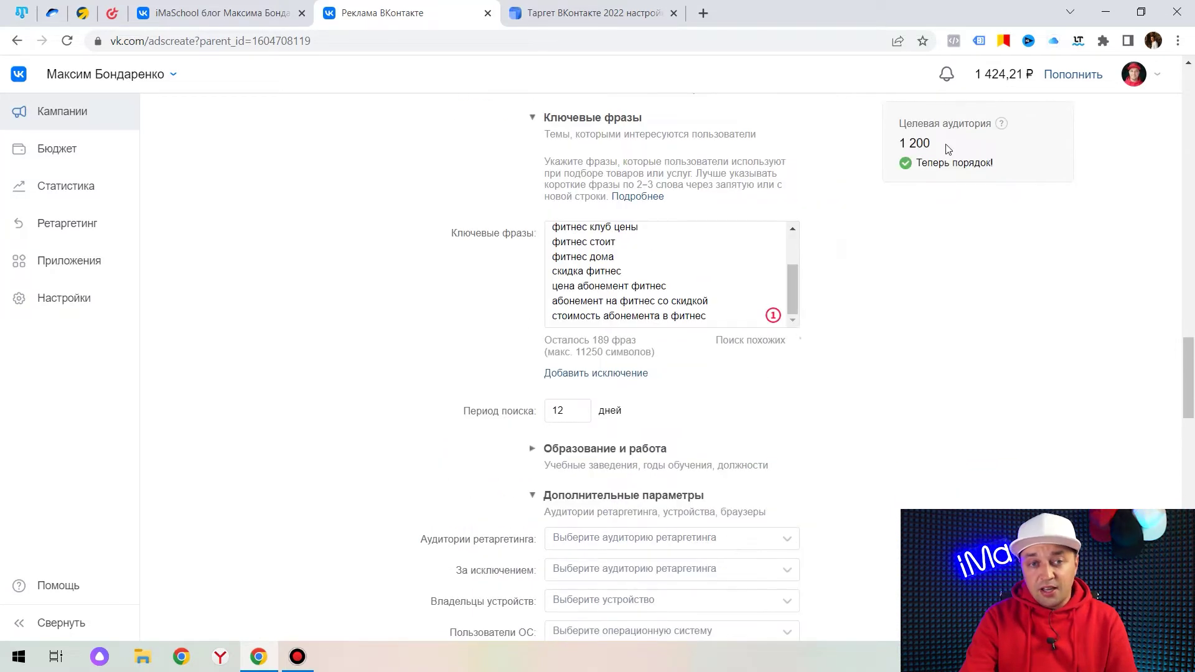
pyautogui.moveTo(933, 143); pyautogui.dragTo(909, 144)
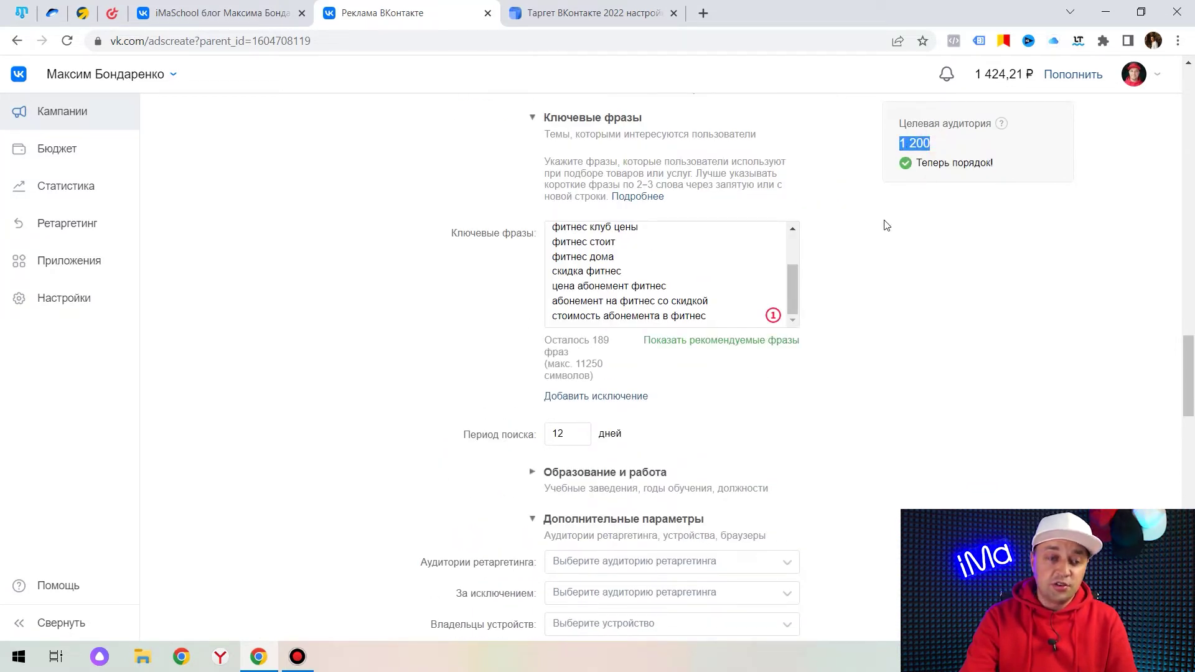
# Set the key phrase search period (Период поиска) to 30 days and check the target audience size
pyautogui.doubleClick(566, 439)
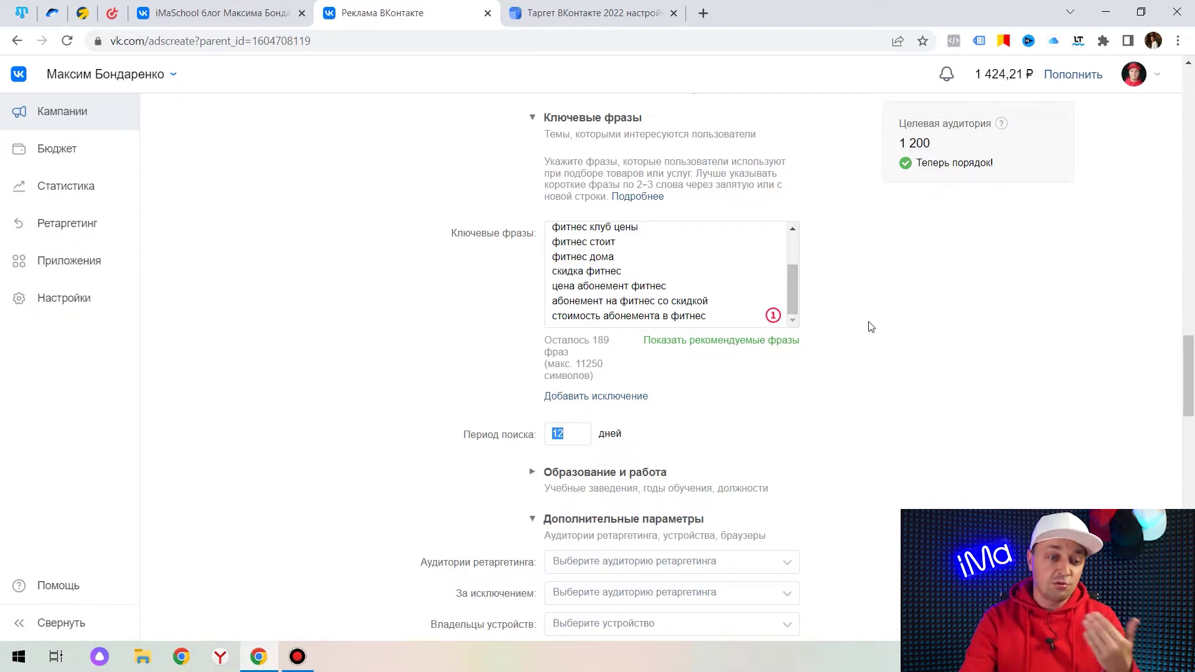
pyautogui.click(871, 327)
pyautogui.doubleClick(575, 434)
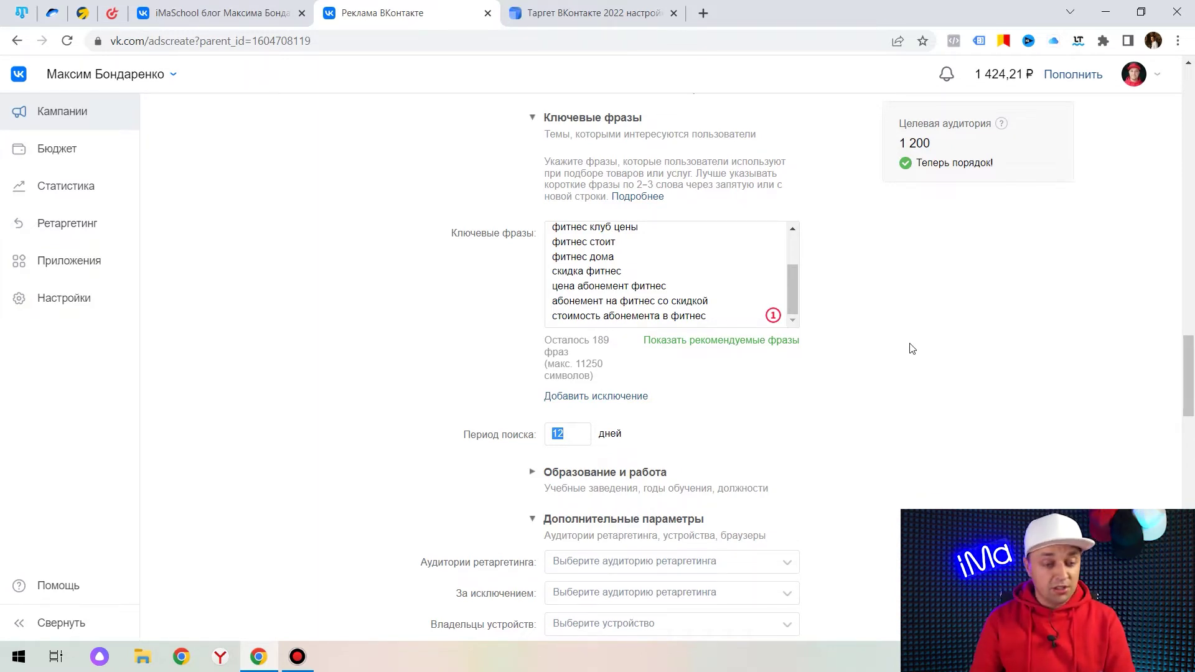
pyautogui.write('30')
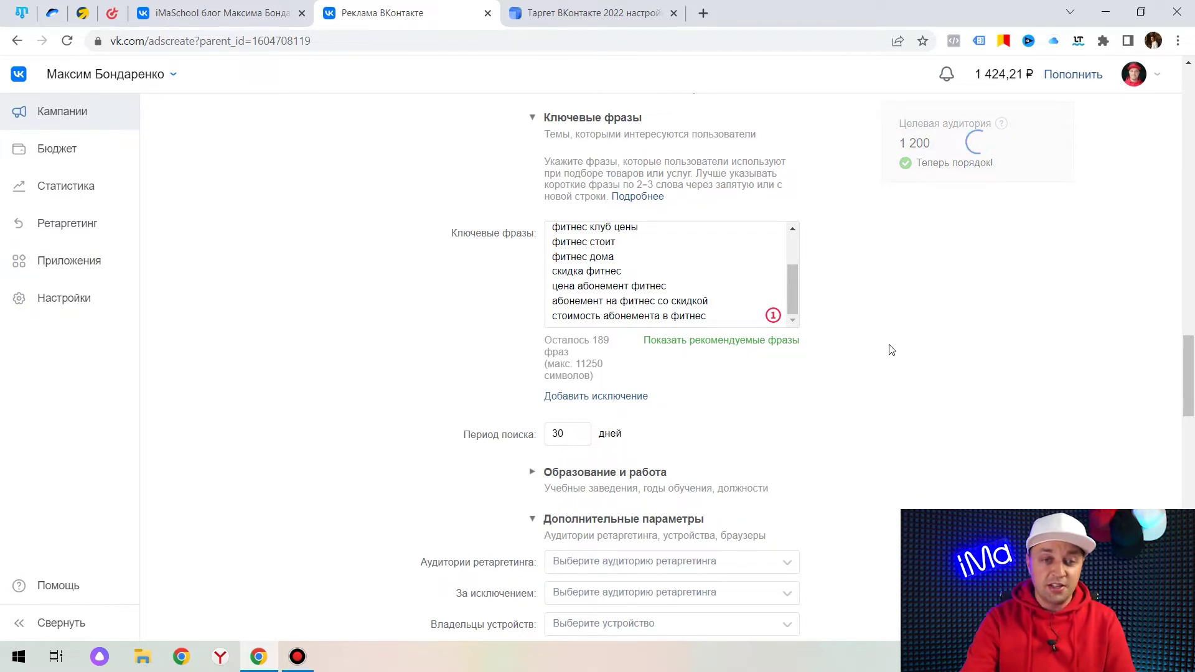
pyautogui.click(886, 348)
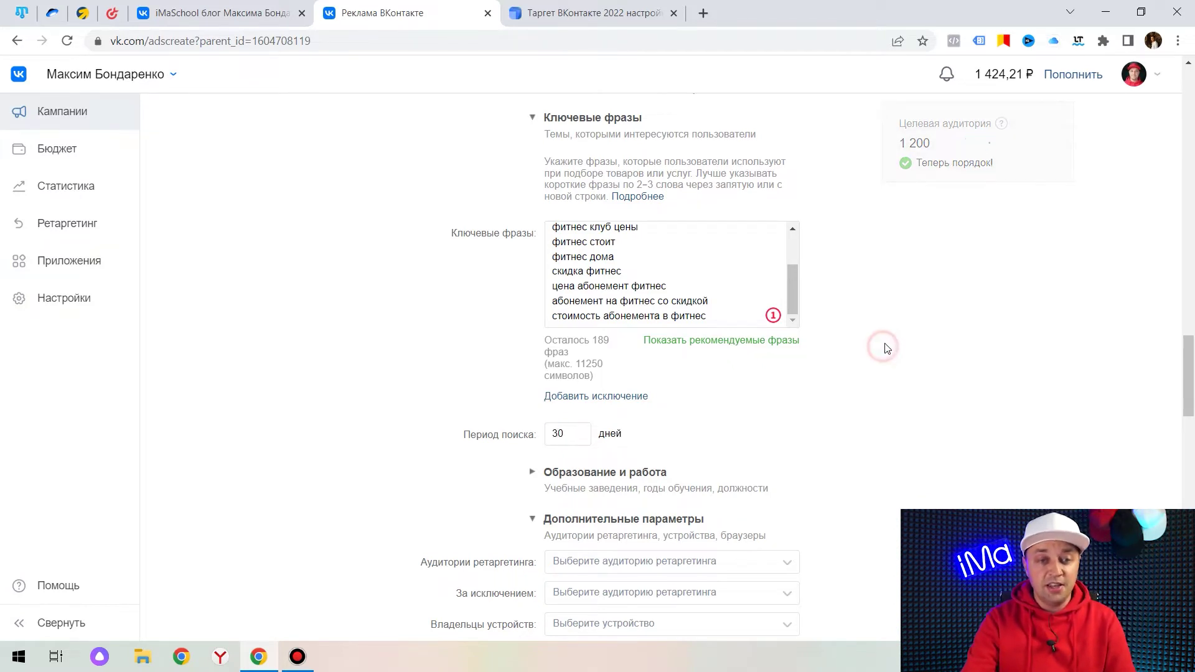
pyautogui.doubleClick(921, 144)
pyautogui.click(875, 267)
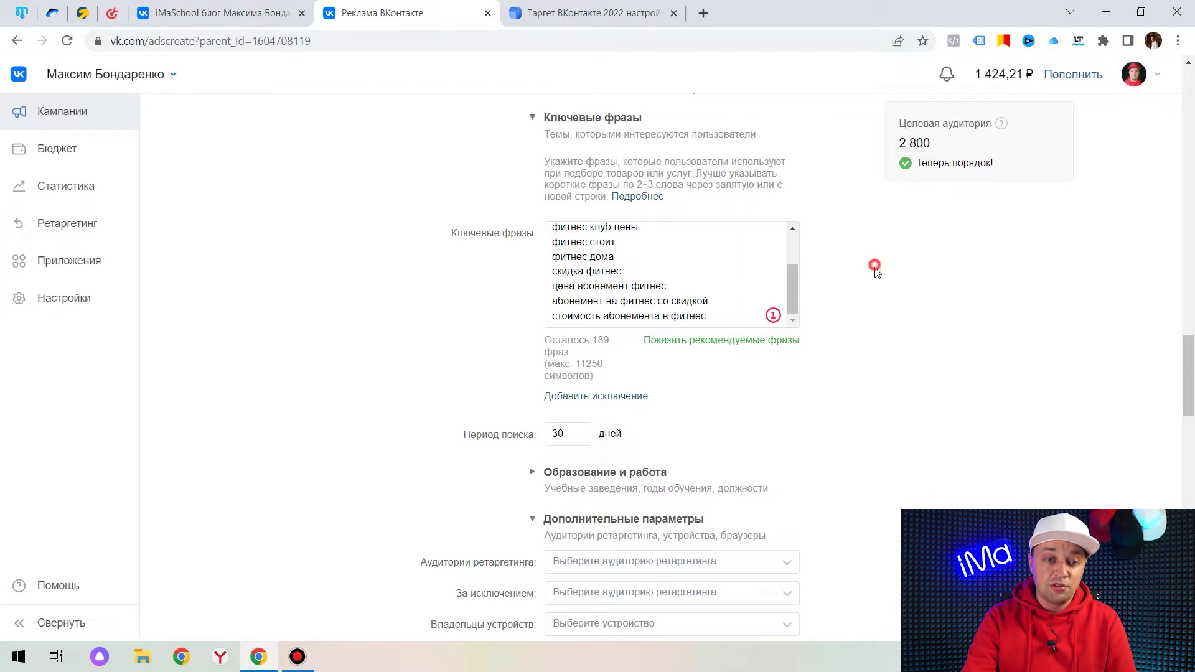
# Add the recommended key phrases "фитнес абонемент на месяц", "абонемент фитнес зал", "абонемент тренажерный зал фитнес" and "фитнес клубы"
pyautogui.click(741, 344)
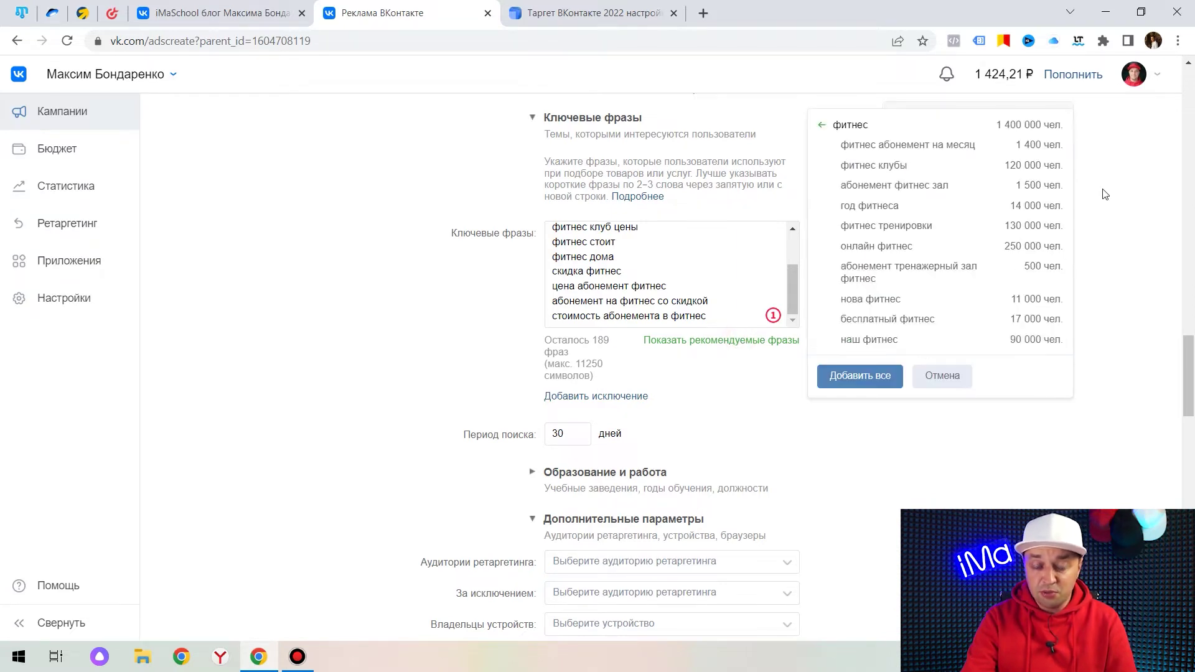
pyautogui.click(938, 149)
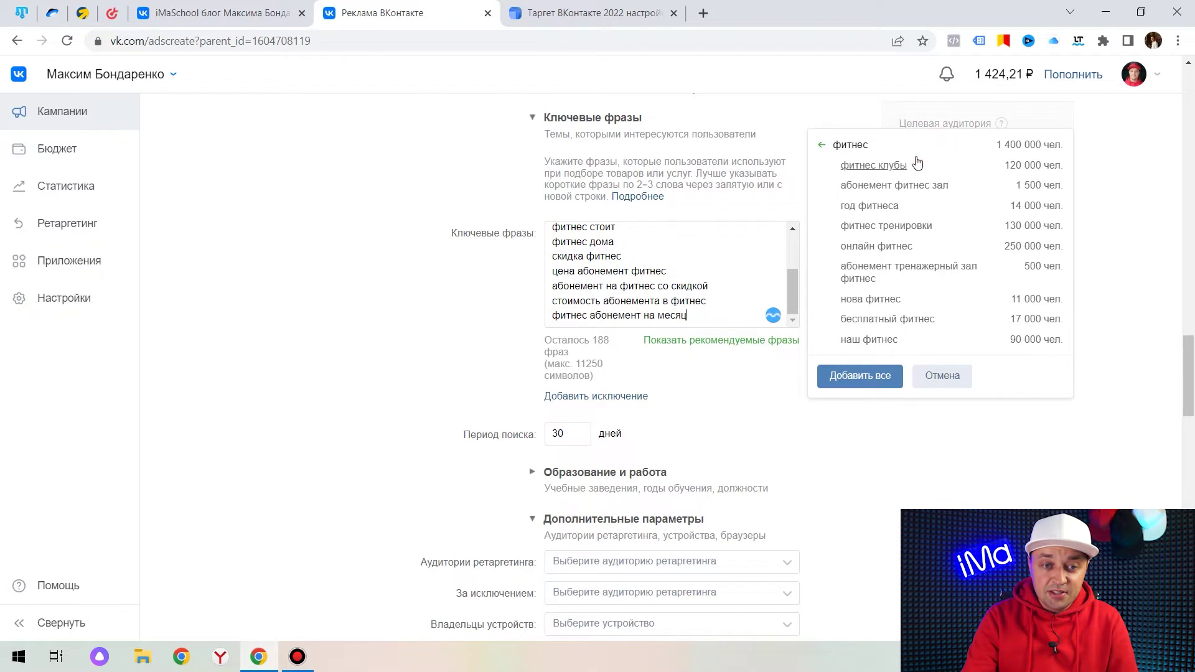
pyautogui.click(904, 193)
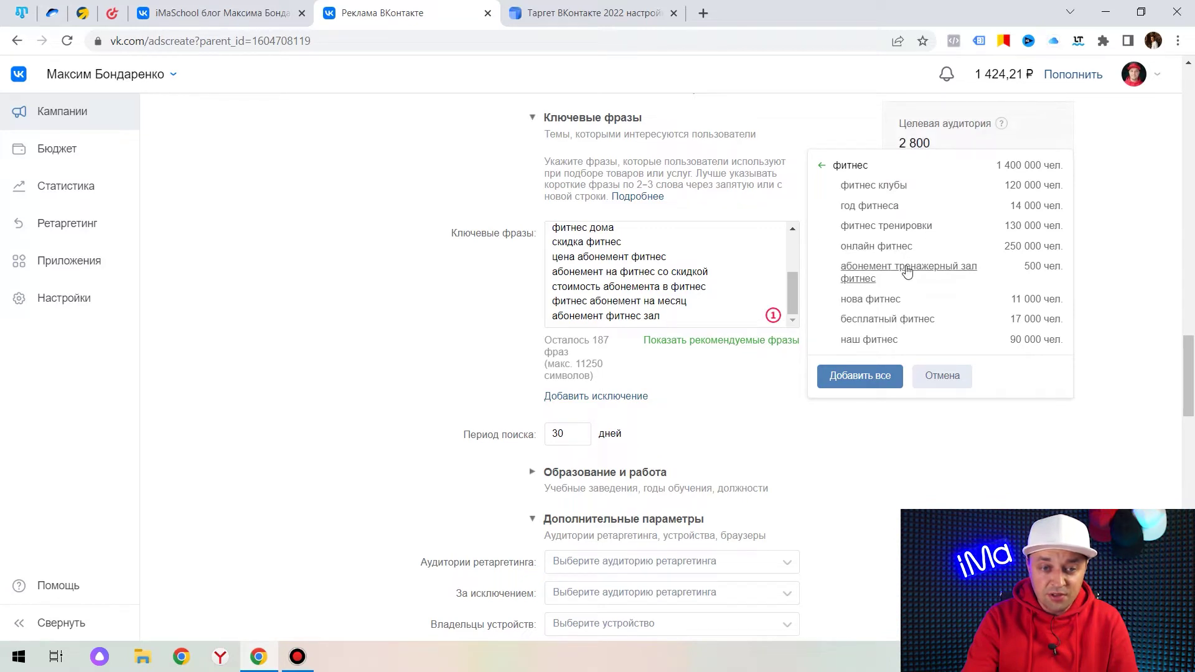
pyautogui.click(907, 272)
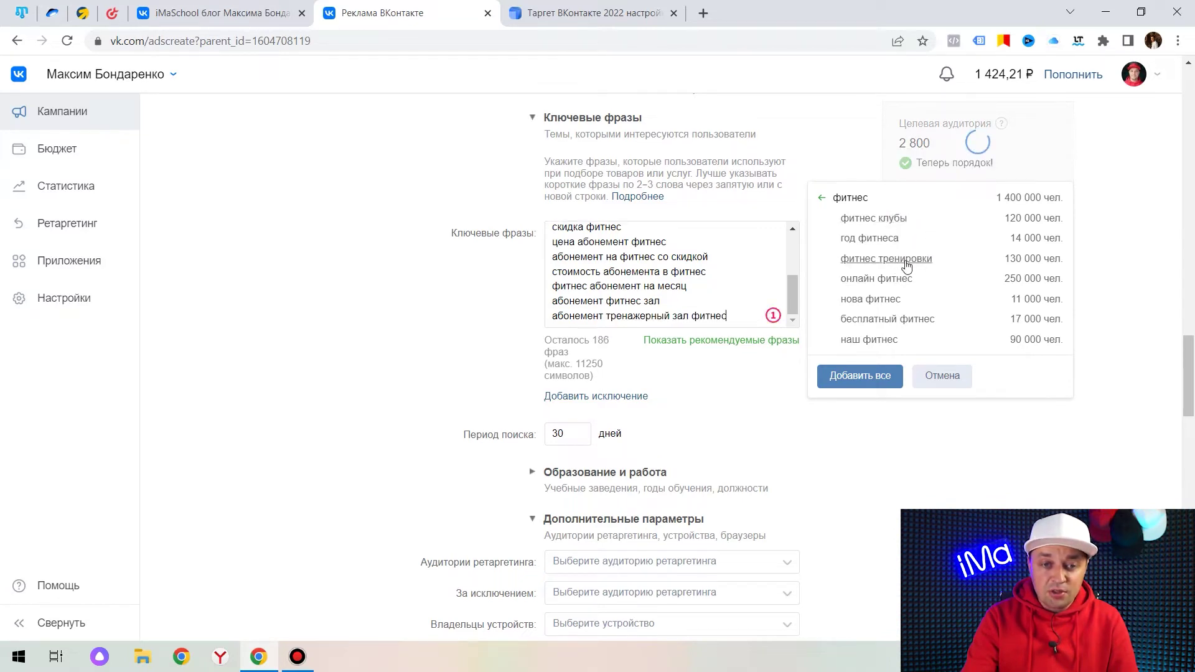
pyautogui.click(882, 226)
pyautogui.click(909, 476)
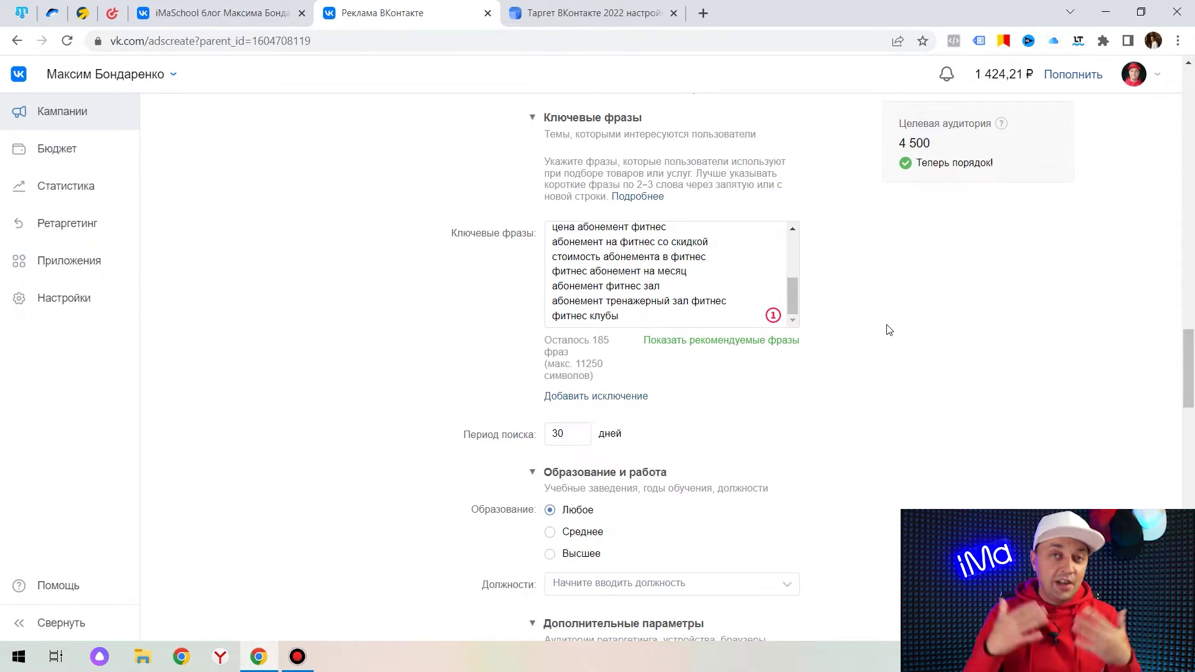
# Add an exclusion to the key phrases with the negative phrases "недорого", "картинки", "фото" and "бесплатно" on separate lines
pyautogui.click(624, 396)
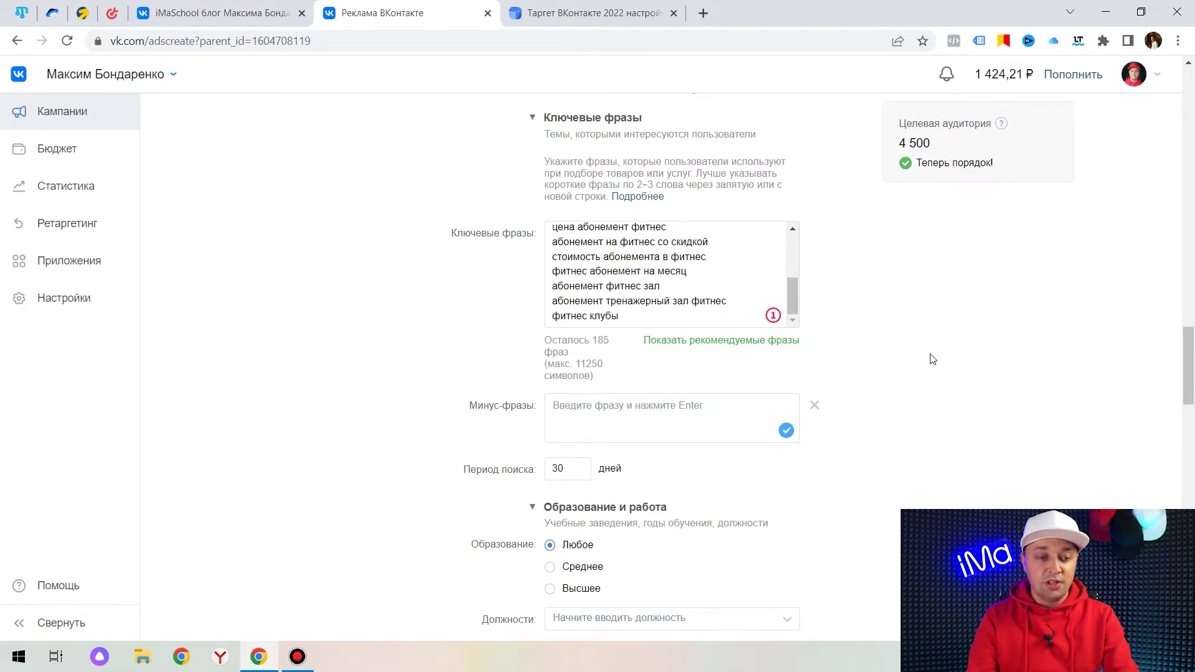
pyautogui.write('недорого')
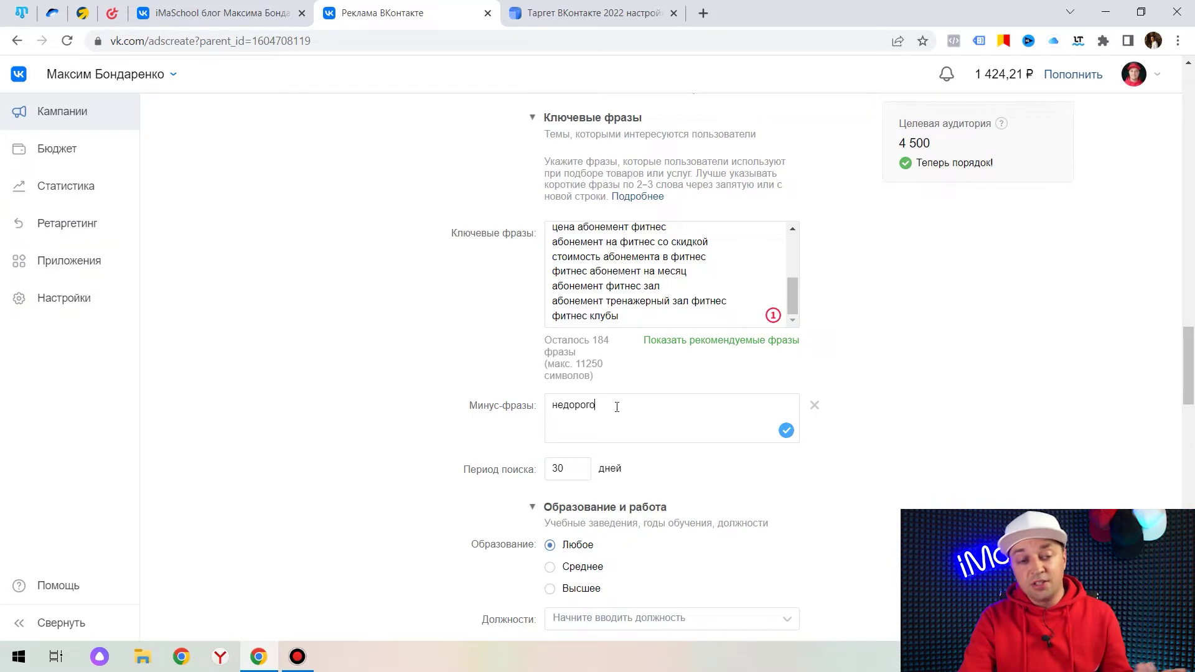
pyautogui.press('Return')
pyautogui.write('картик')
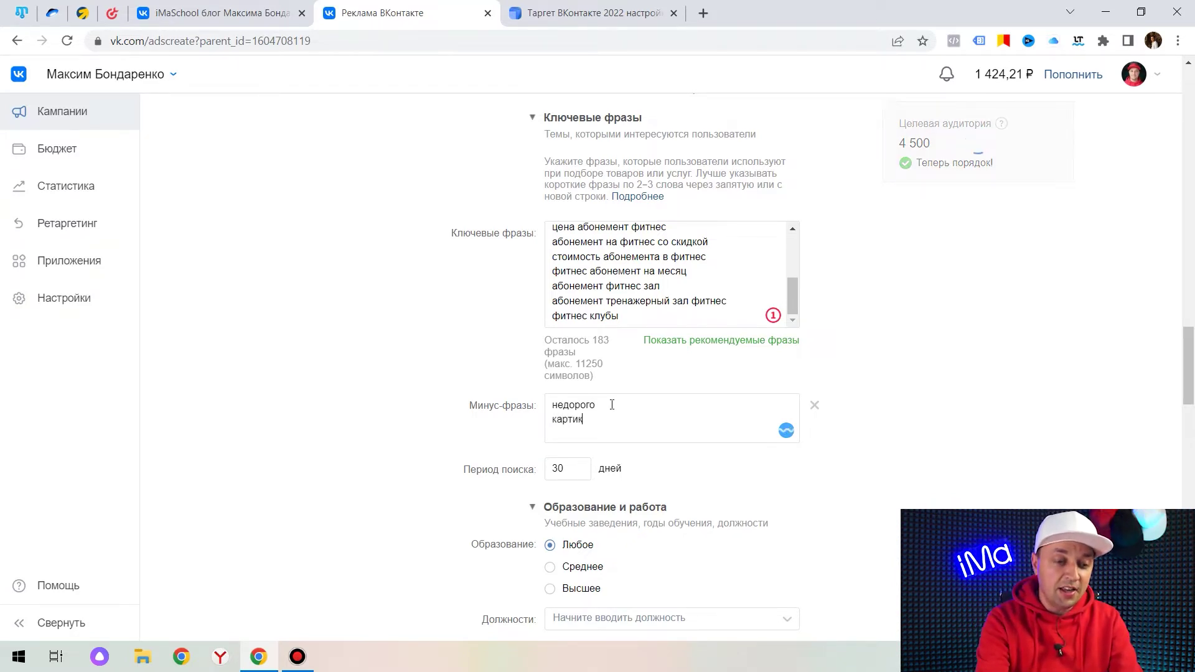
pyautogui.press('BackSpace')
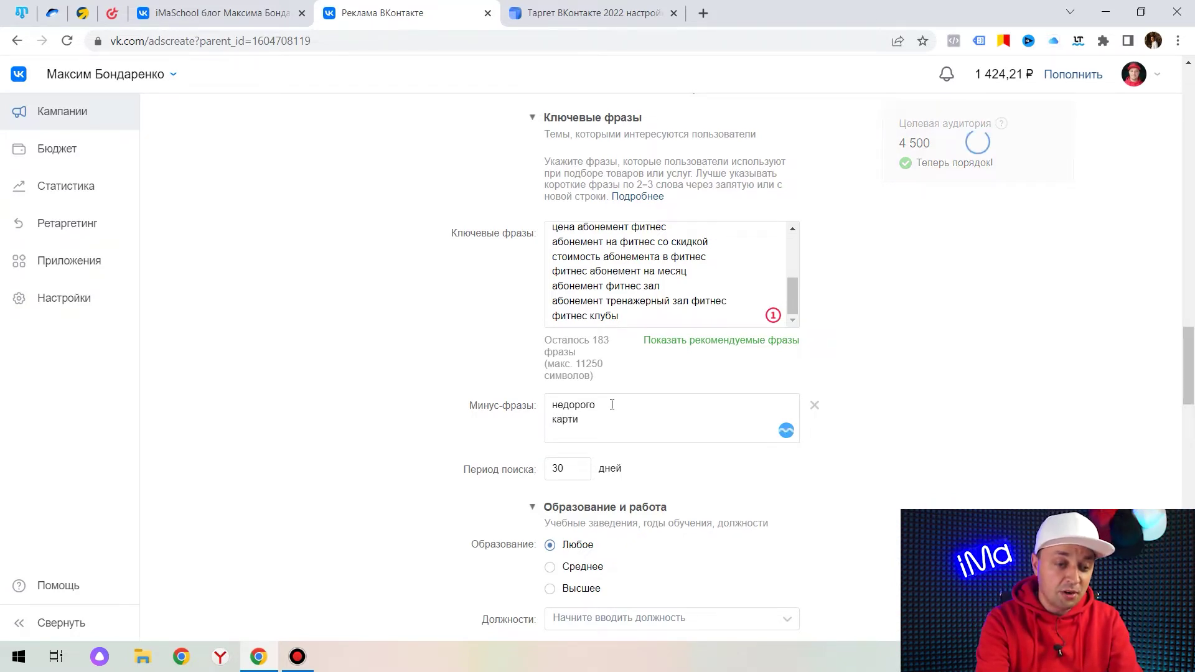
pyautogui.write('нки')
pyautogui.press('Return')
pyautogui.write('фото')
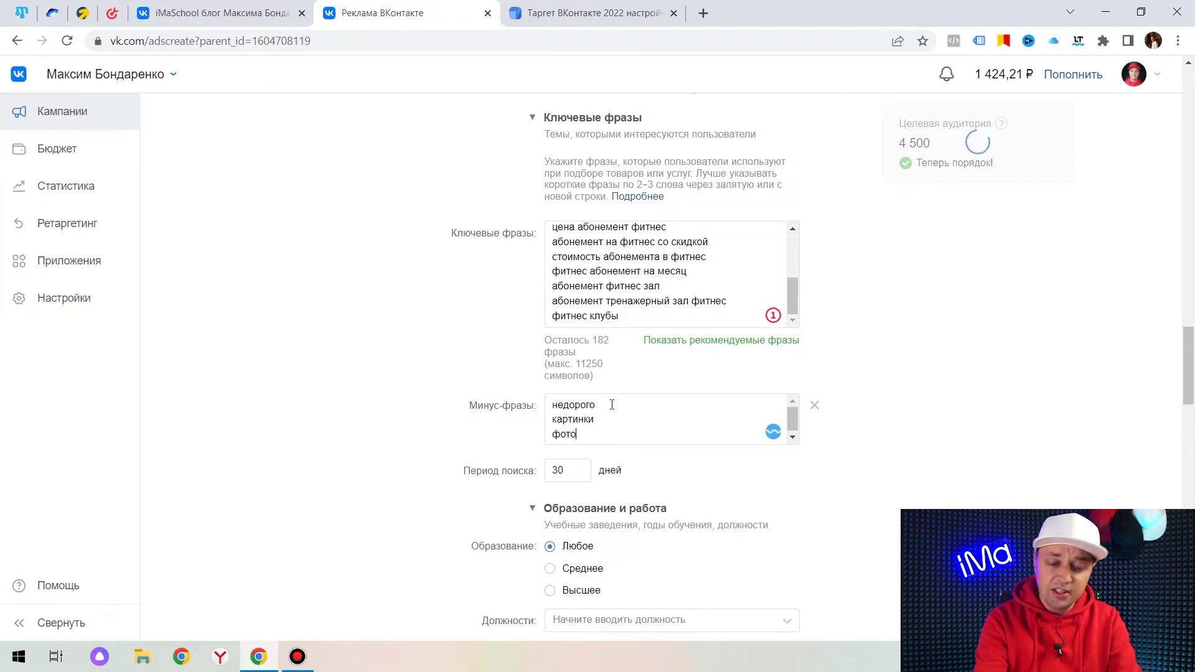
pyautogui.press('Return')
pyautogui.write('бесплатно')
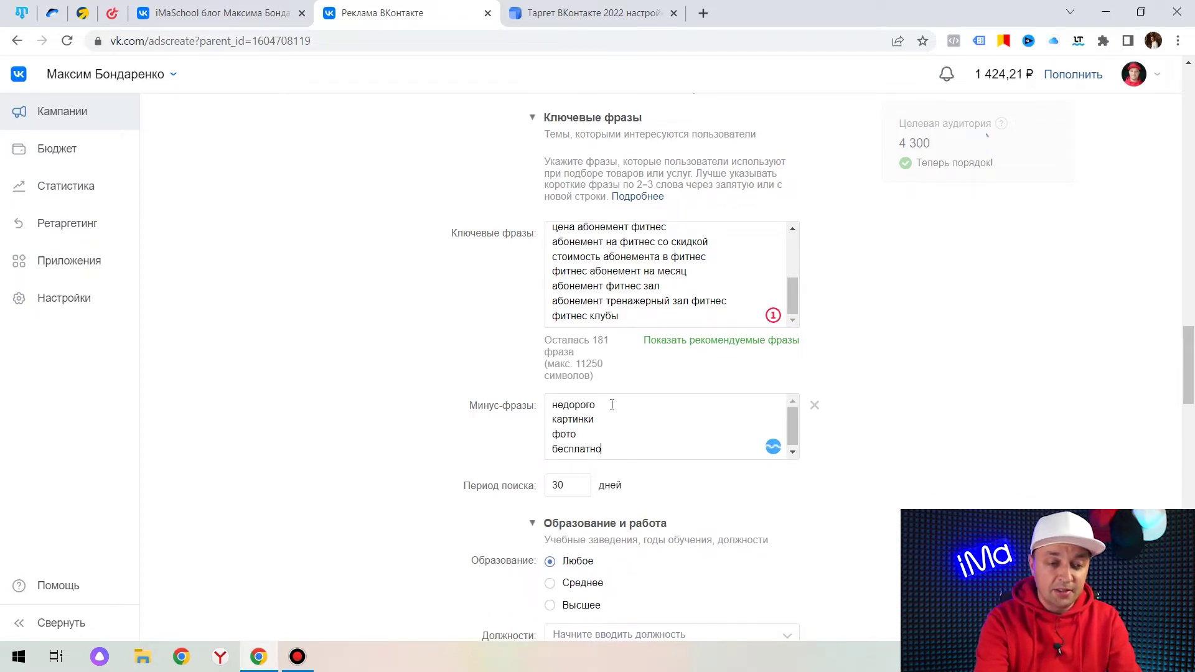
pyautogui.press('Return')
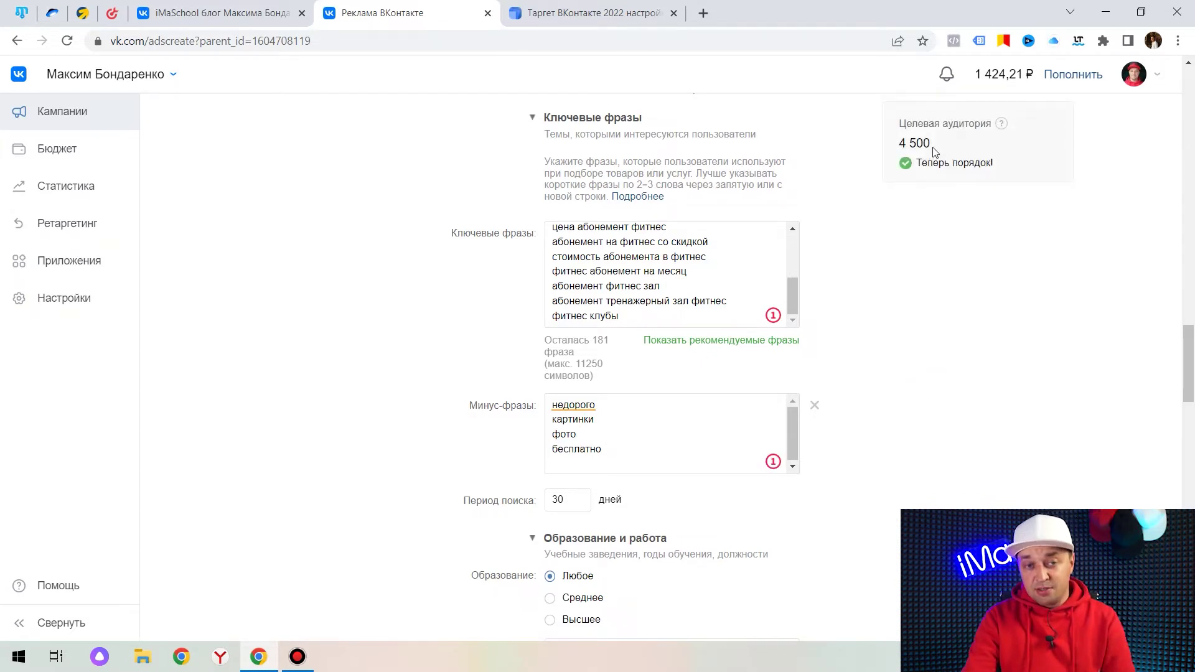
pyautogui.moveTo(934, 145); pyautogui.dragTo(903, 149)
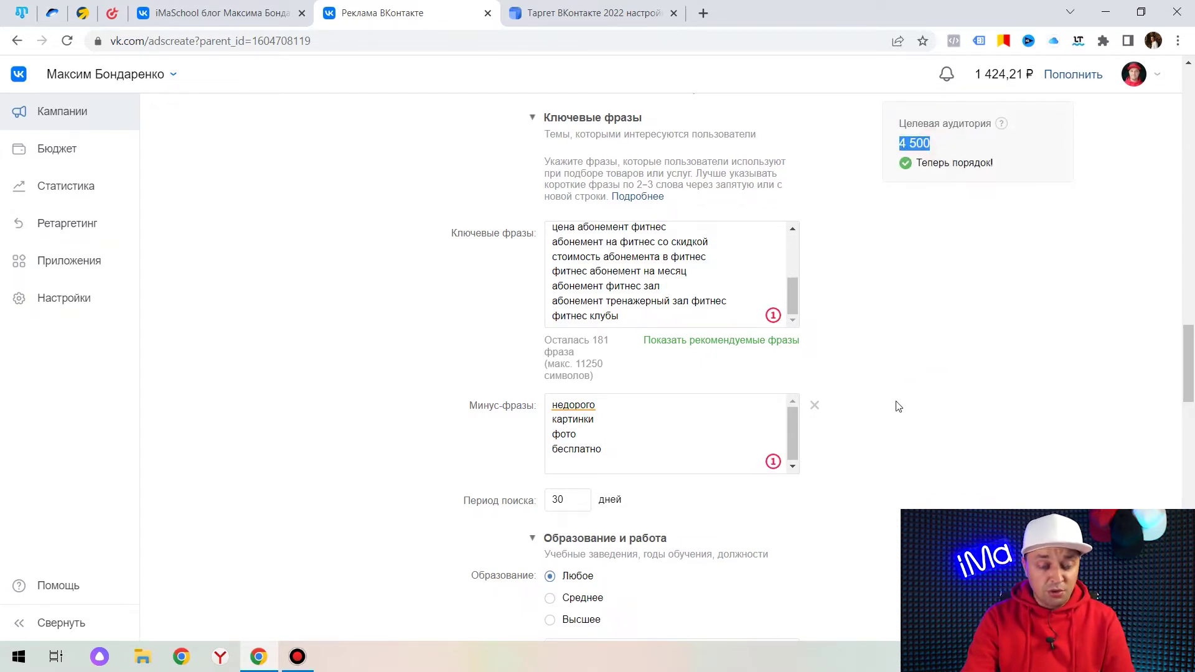
# Review the recommended key phrases for unwanted terms and add "бесплатный" to the negative phrases (Минус-фразы)
pyautogui.click(759, 350)
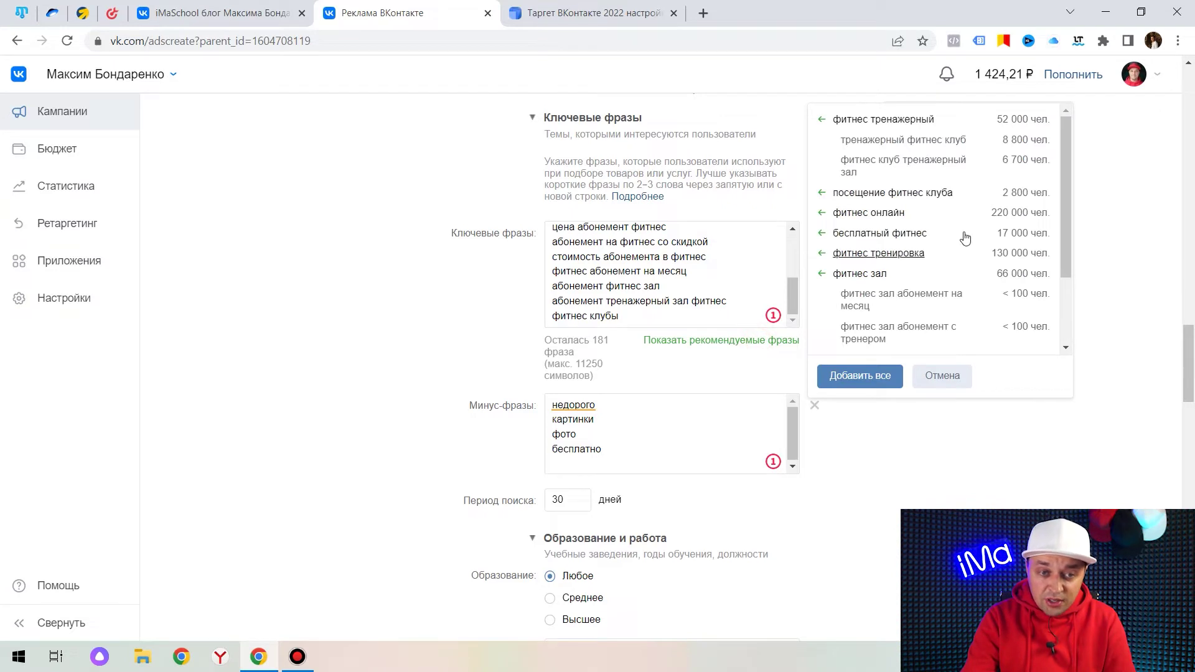
pyautogui.click(640, 432)
pyautogui.write('бесплатный')
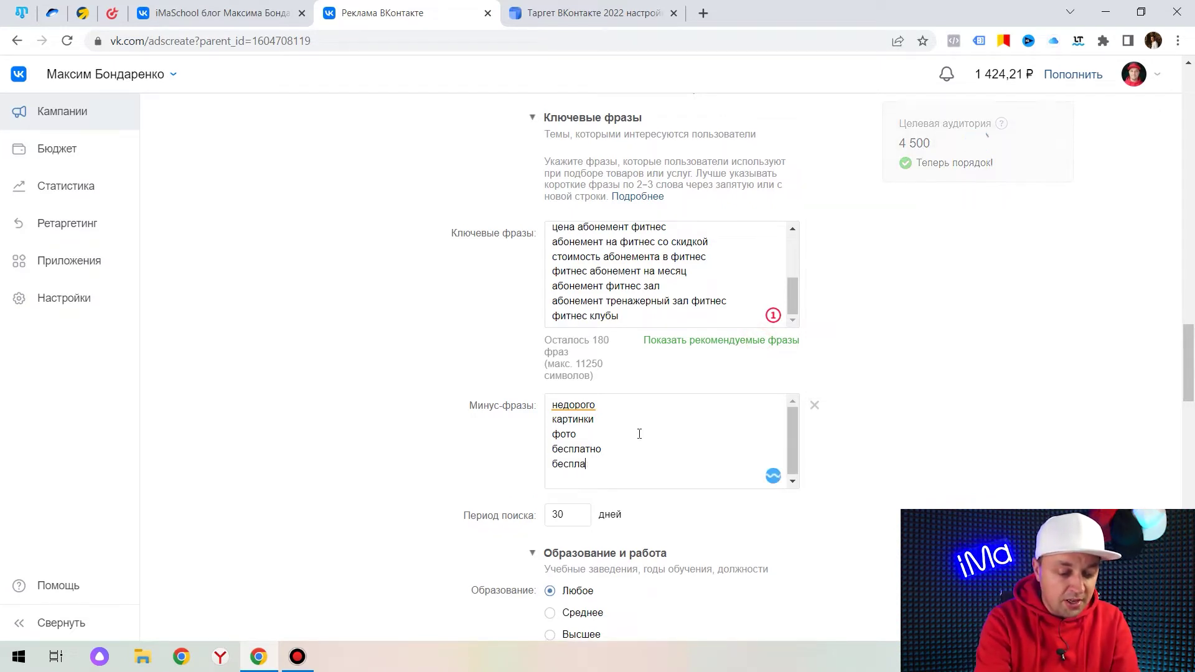
pyautogui.click(861, 352)
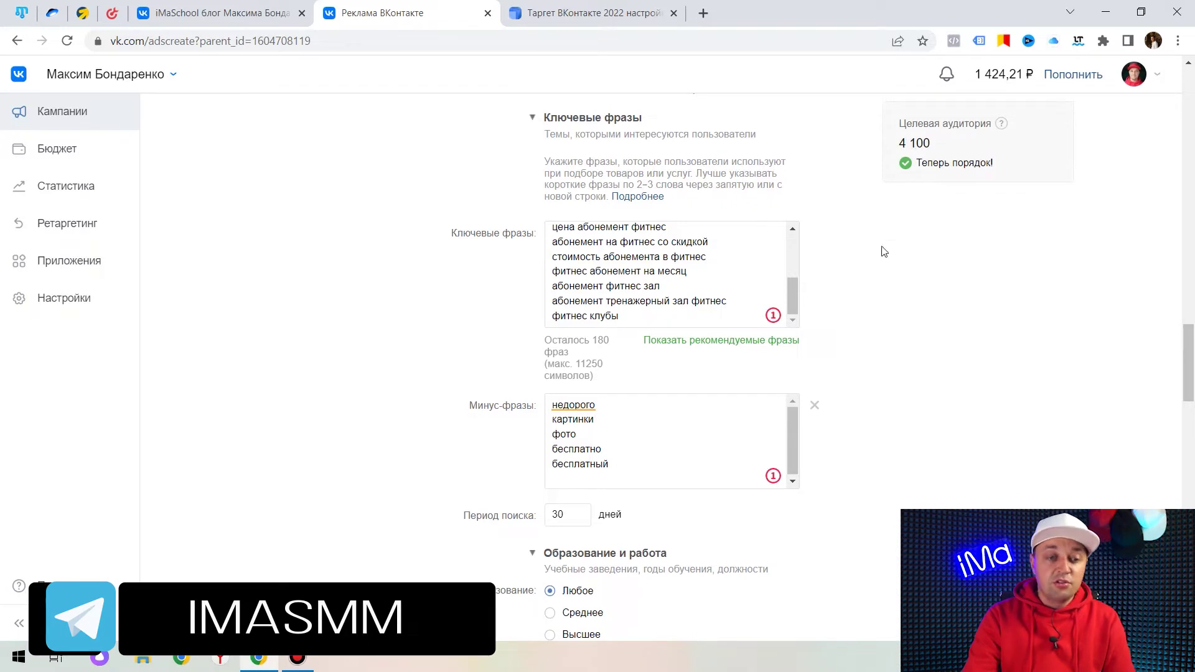
# Look through the recommended phrases again and add "тренажерный" to the negative phrases
pyautogui.click(723, 342)
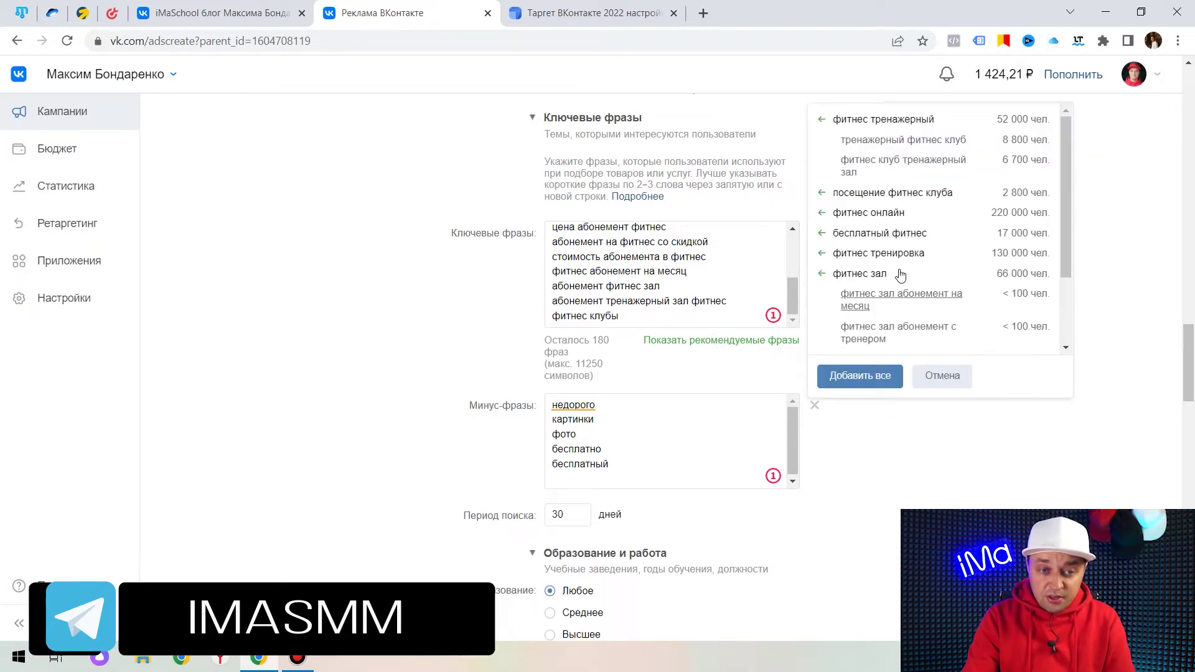
pyautogui.scroll(1, 908, 249)
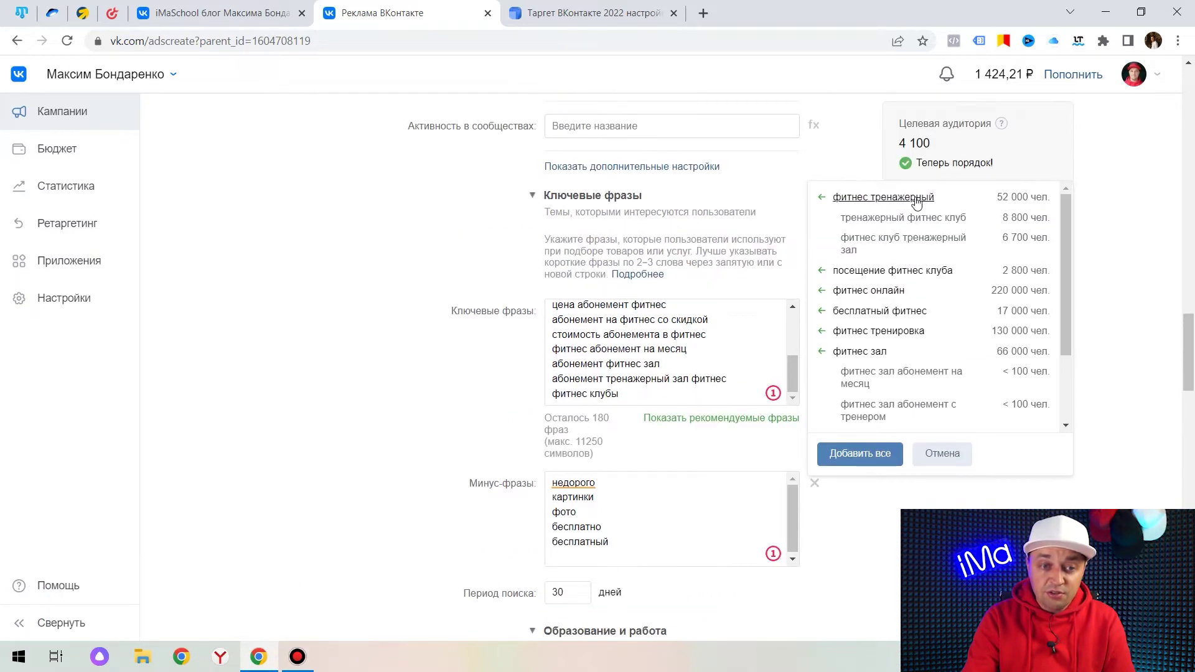
pyautogui.scroll(-1, 911, 247)
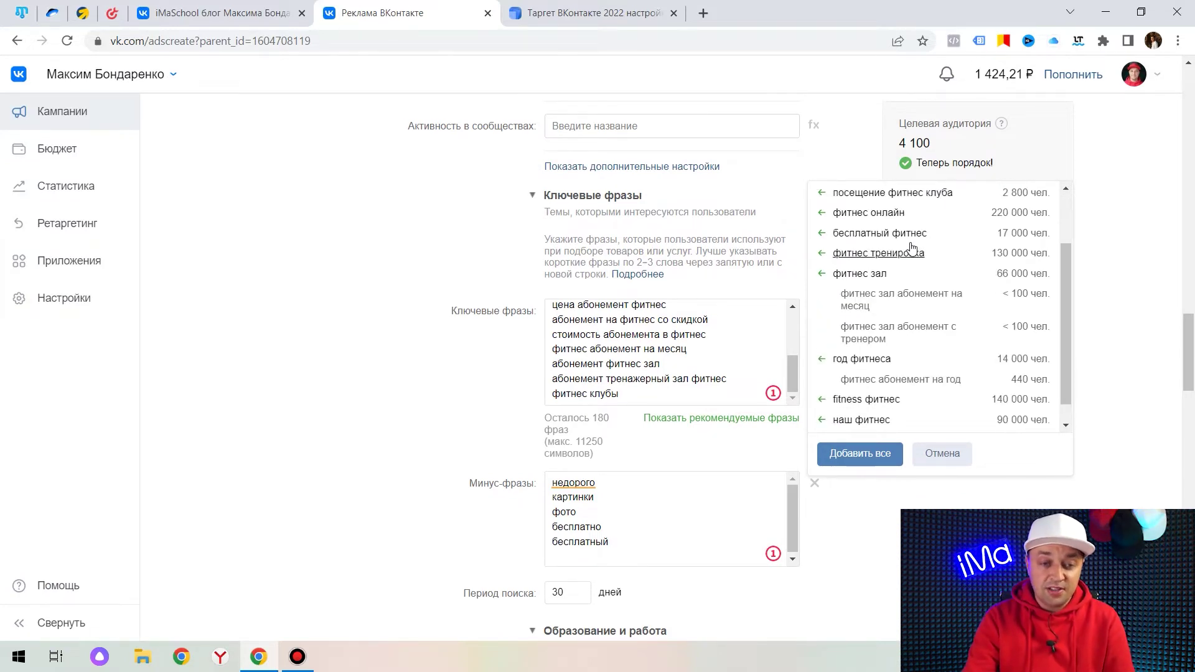
pyautogui.scroll(-1, 928, 256)
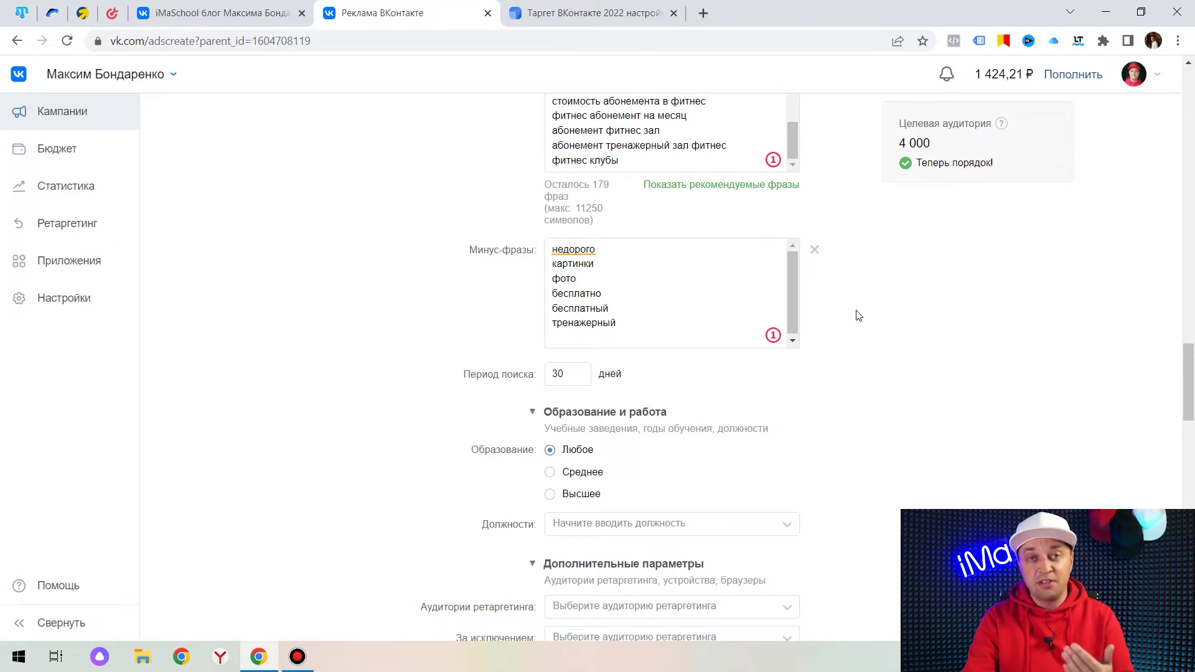
# Save responders to a new retargeting audience named "Весь позитив" that collects "Все позитивные действия"
pyautogui.scroll(-6, 862, 308)
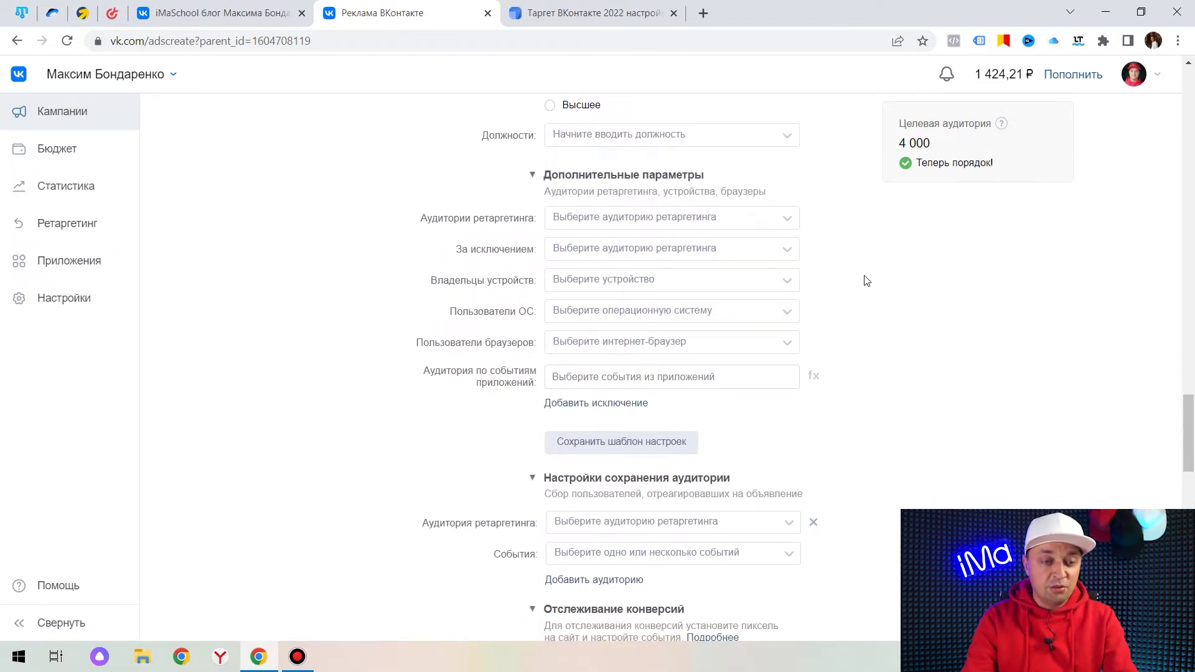
pyautogui.scroll(-4, 947, 449)
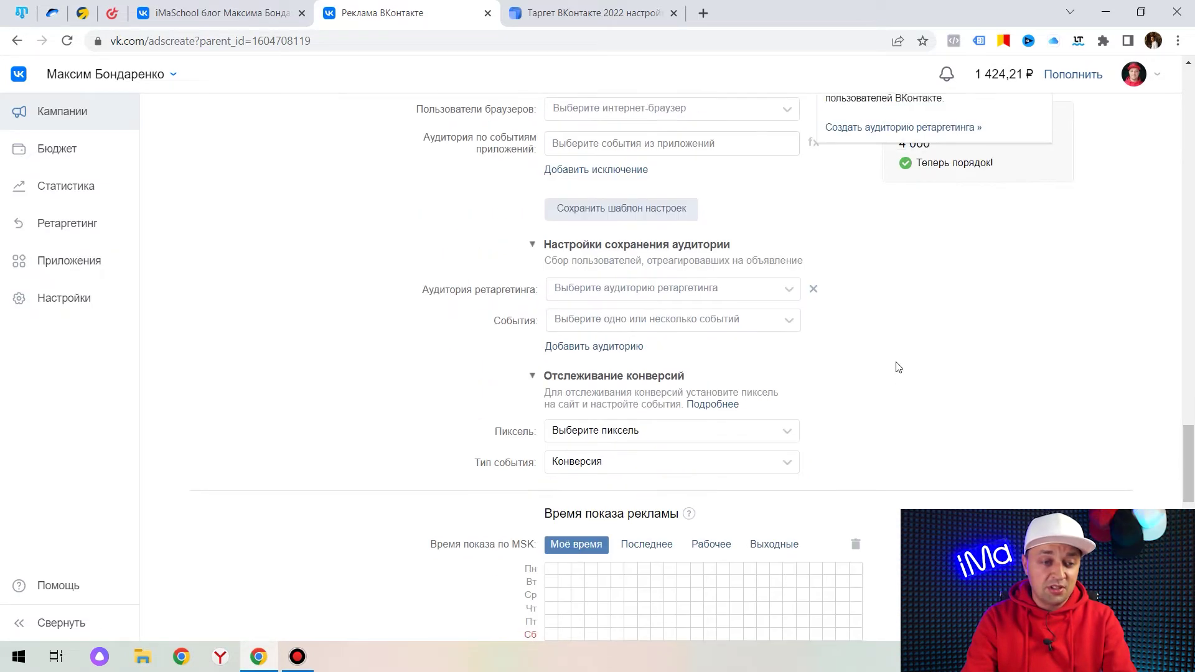
pyautogui.click(570, 285)
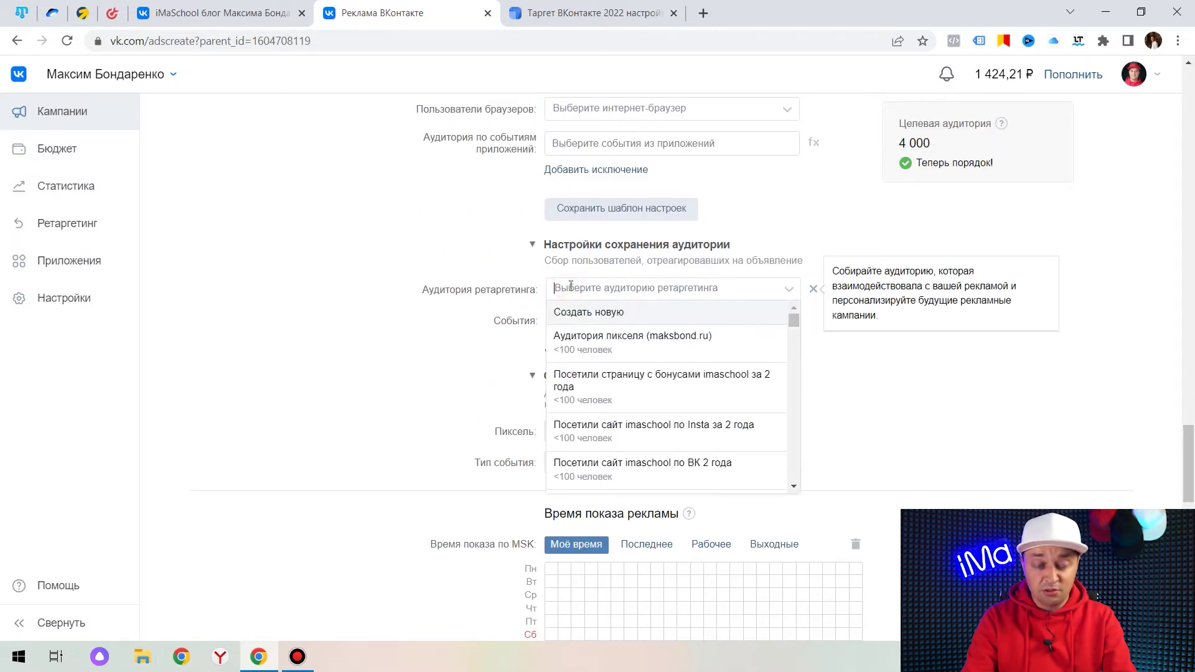
pyautogui.click(589, 313)
pyautogui.click(622, 350)
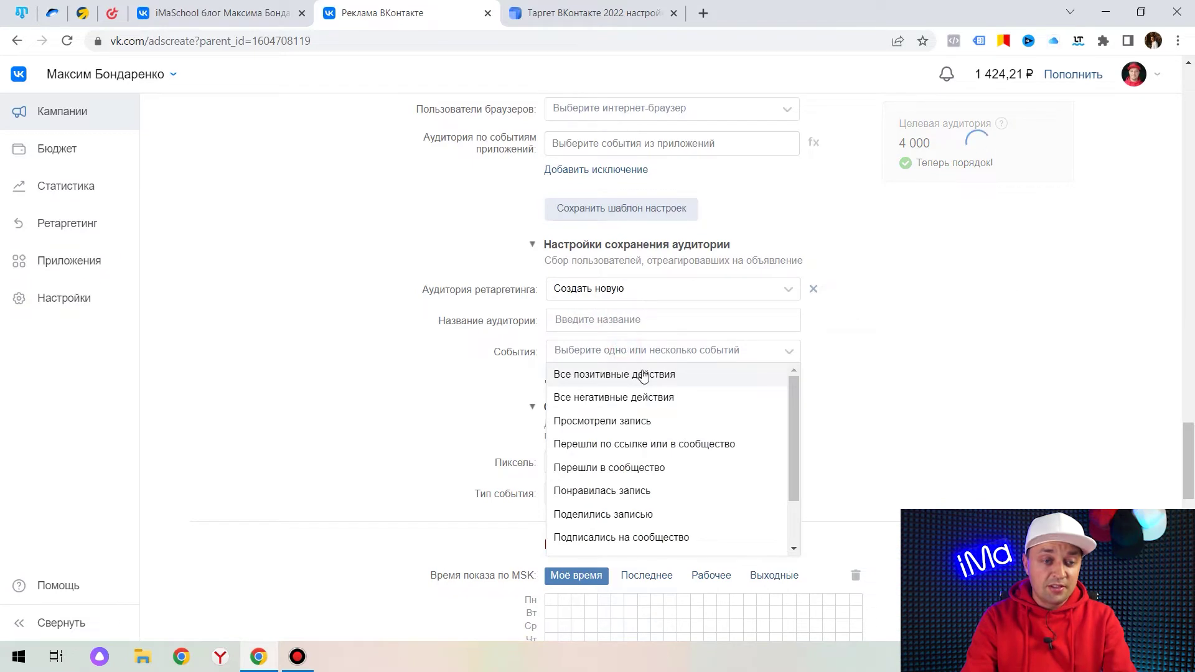
pyautogui.click(639, 373)
pyautogui.click(607, 321)
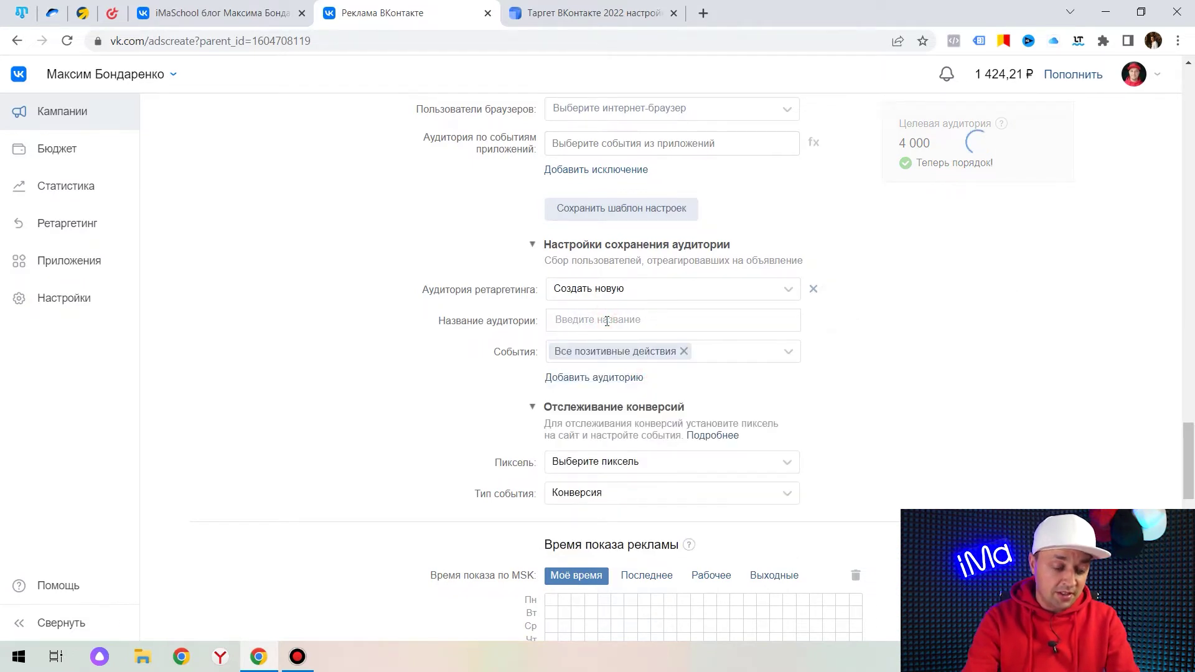
pyautogui.write('Весь поз')
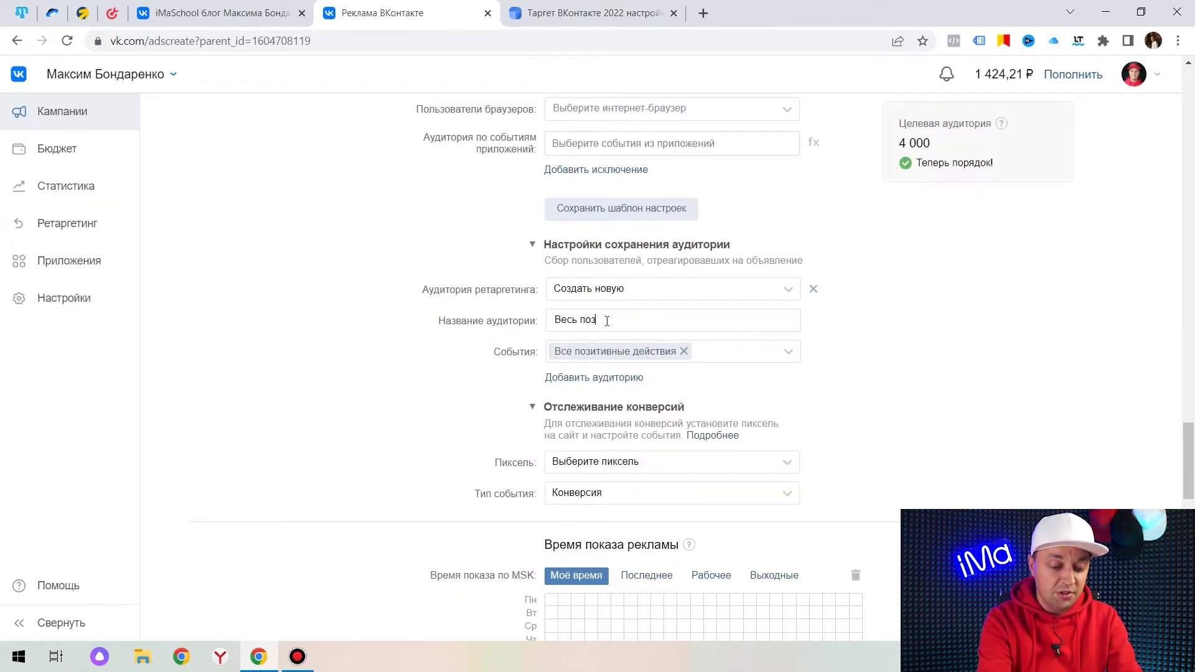
pyautogui.write('итив')
# Add a second new retargeting audience named "Весь негатив Фитнес" that collects "Все негативные действия"
pyautogui.click(607, 378)
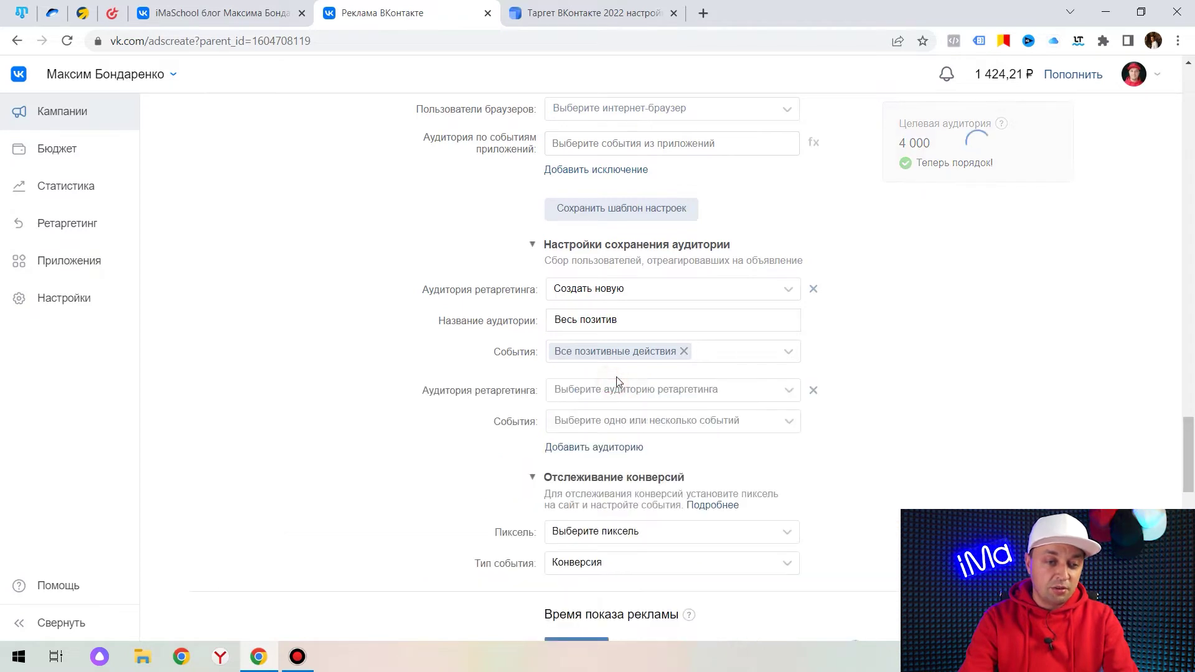
pyautogui.click(586, 387)
pyautogui.click(588, 412)
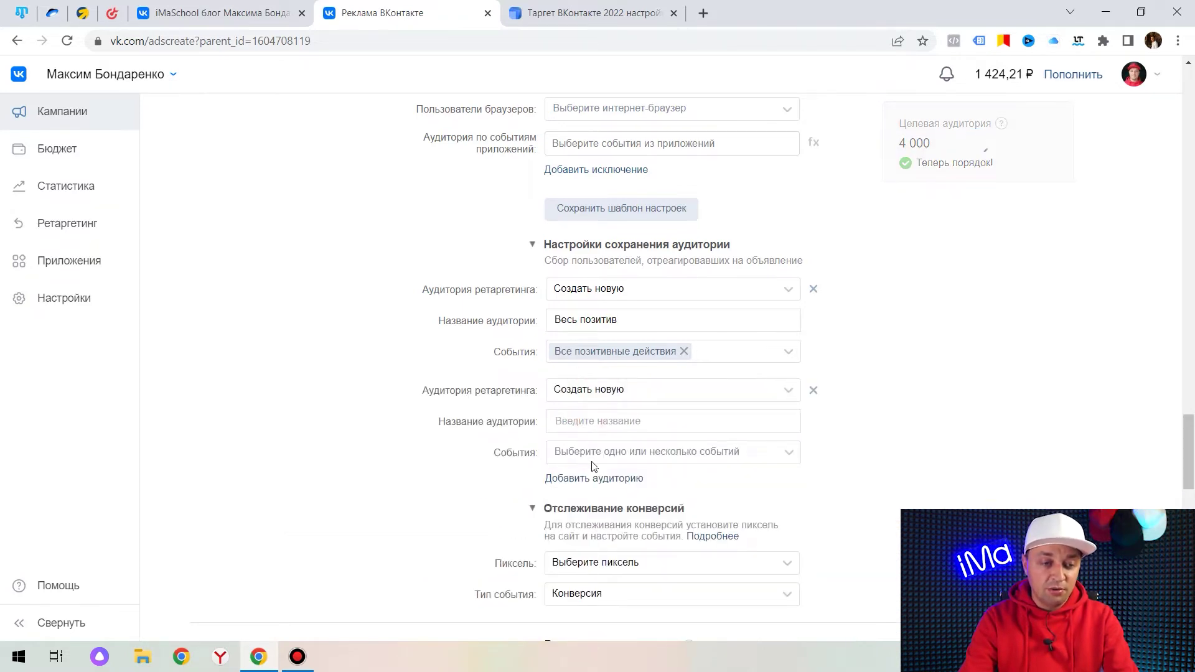
pyautogui.click(592, 449)
pyautogui.scroll(-1, 623, 299)
pyautogui.click(640, 270)
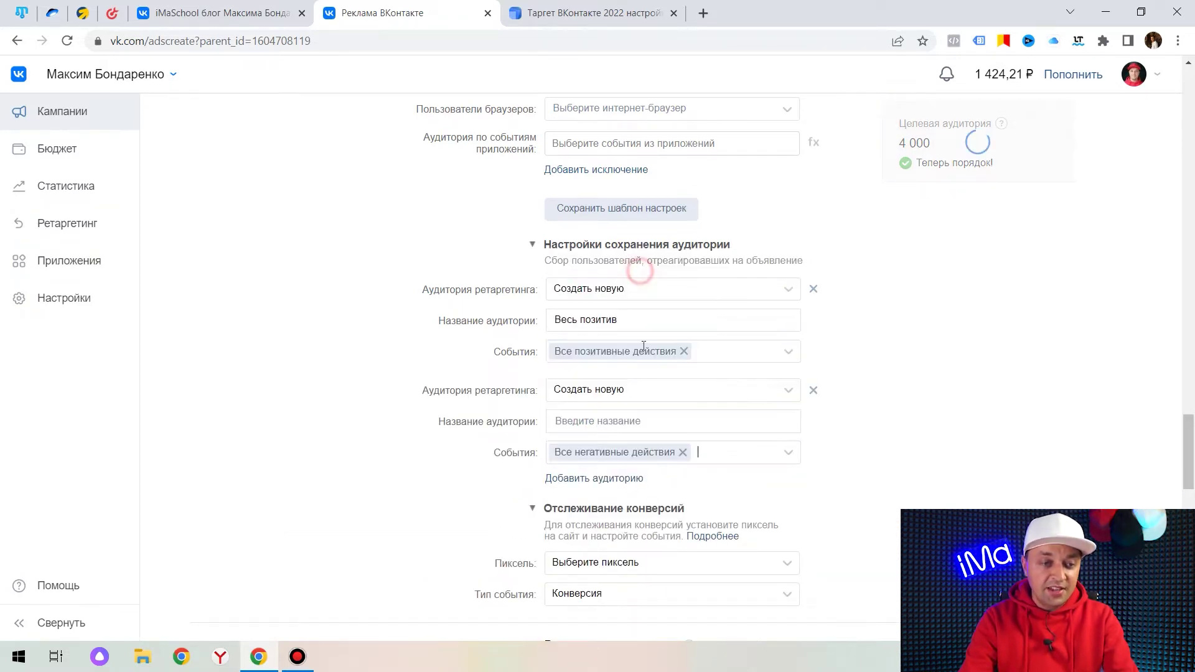
pyautogui.click(587, 422)
pyautogui.write('Весь н')
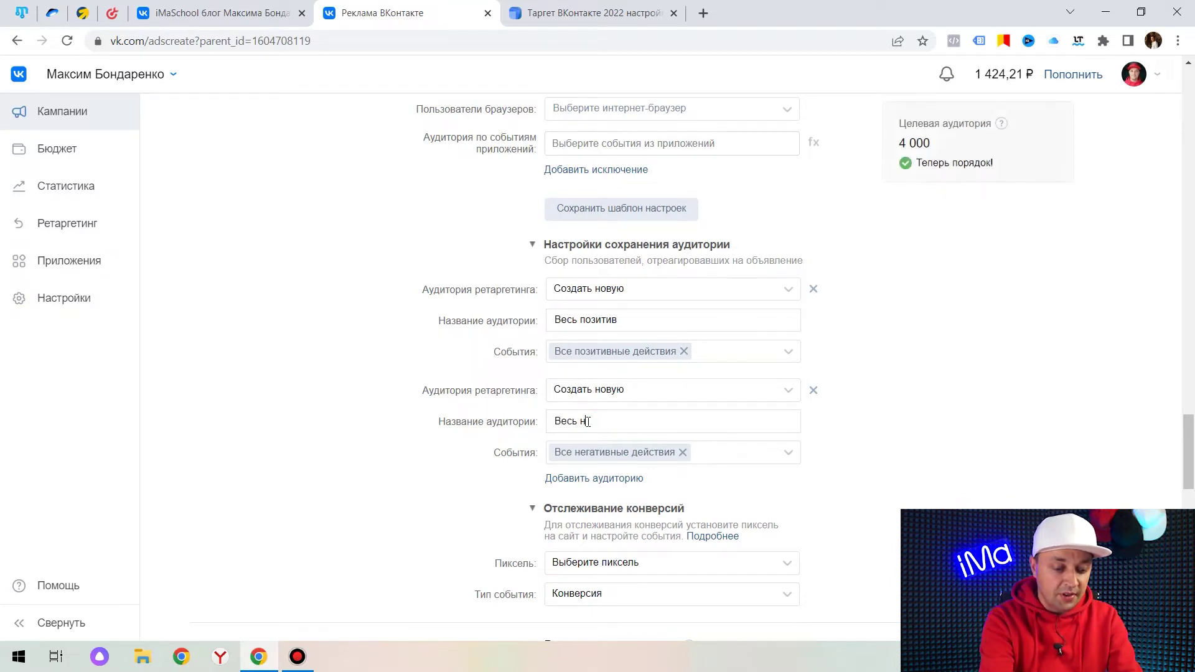
pyautogui.write('егатив ФИтн')
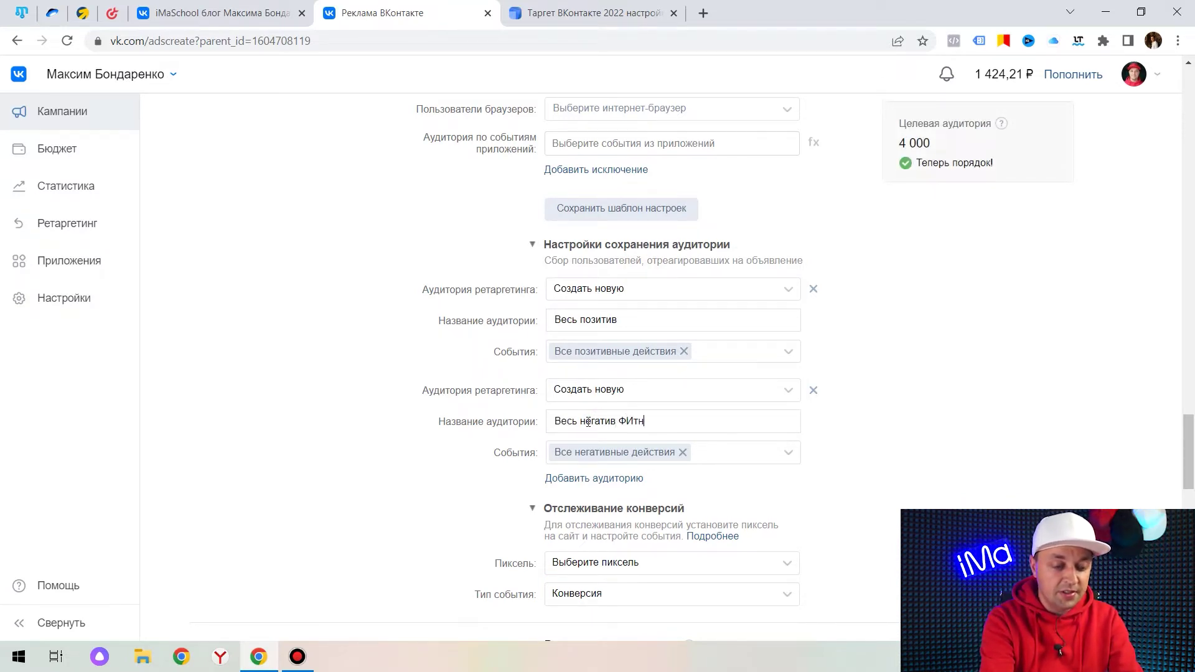
pyautogui.write('ес')
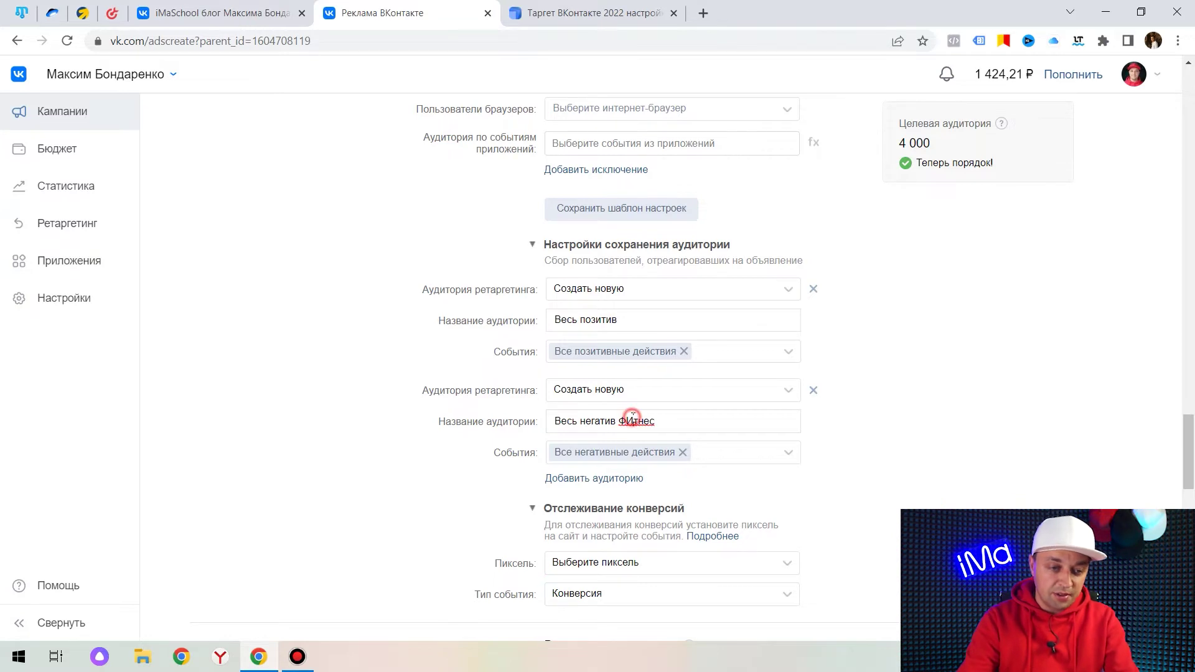
# Schedule the ad for hours 6 through 23 on every day of the week and assign it to a new campaign named "ТЕст"
pyautogui.scroll(-6, 884, 361)
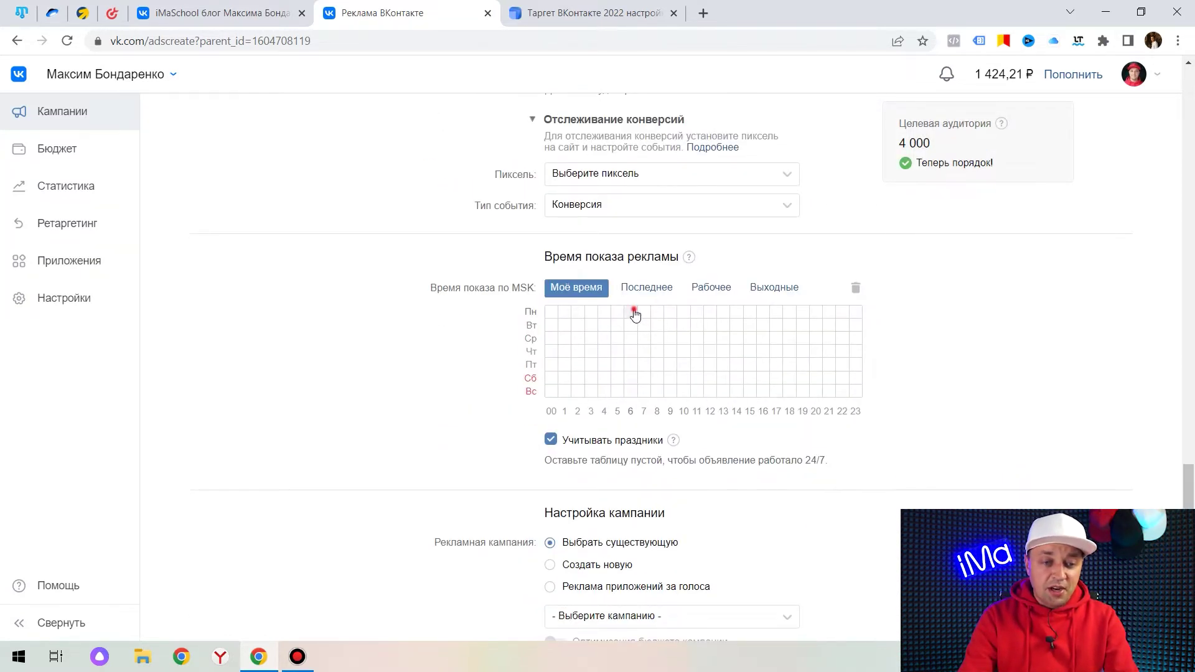
pyautogui.moveTo(634, 315)
pyautogui.mouseDown()
pyautogui.moveTo(726, 382)
pyautogui.moveTo(855, 393)
pyautogui.mouseUp()
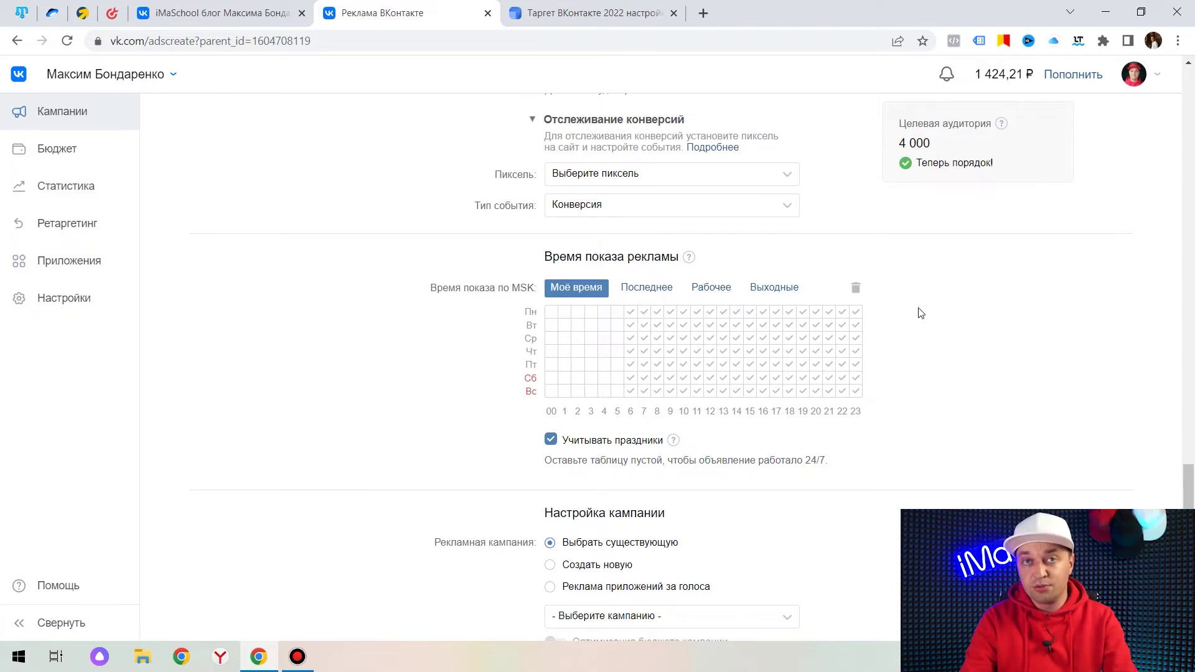
pyautogui.scroll(-4, 921, 314)
pyautogui.click(549, 331)
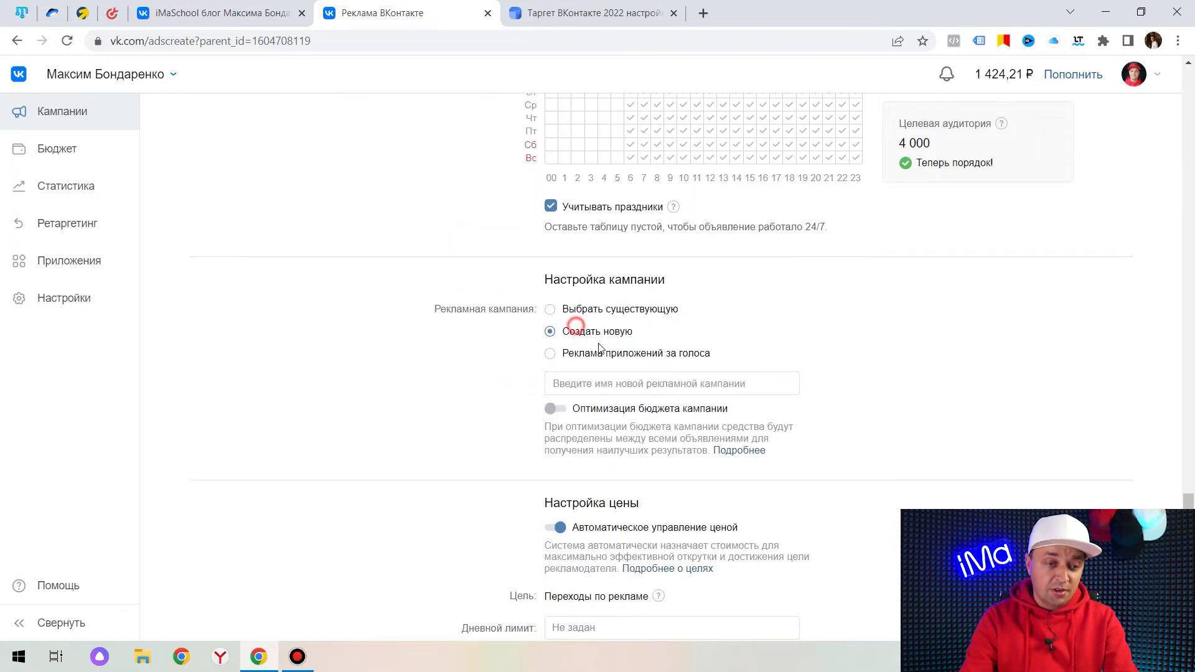
pyautogui.click(581, 381)
pyautogui.write('ТЕст')
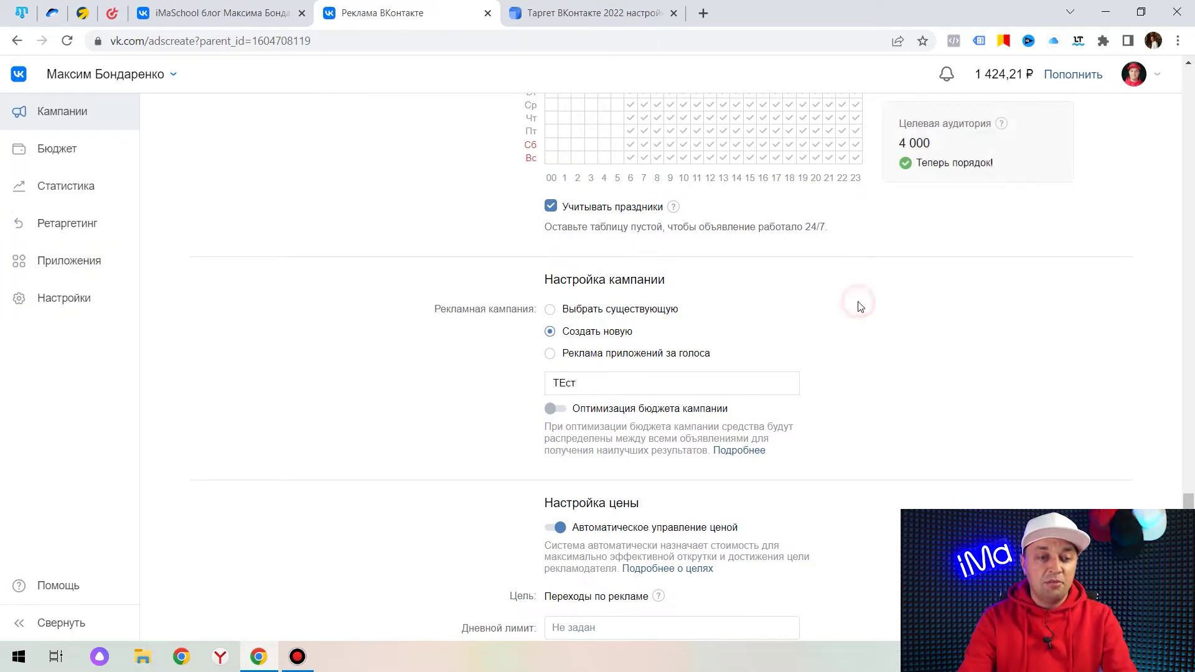
# Set the ad's daily limit (Дневной лимит) to 300 ₽
pyautogui.scroll(-3, 859, 309)
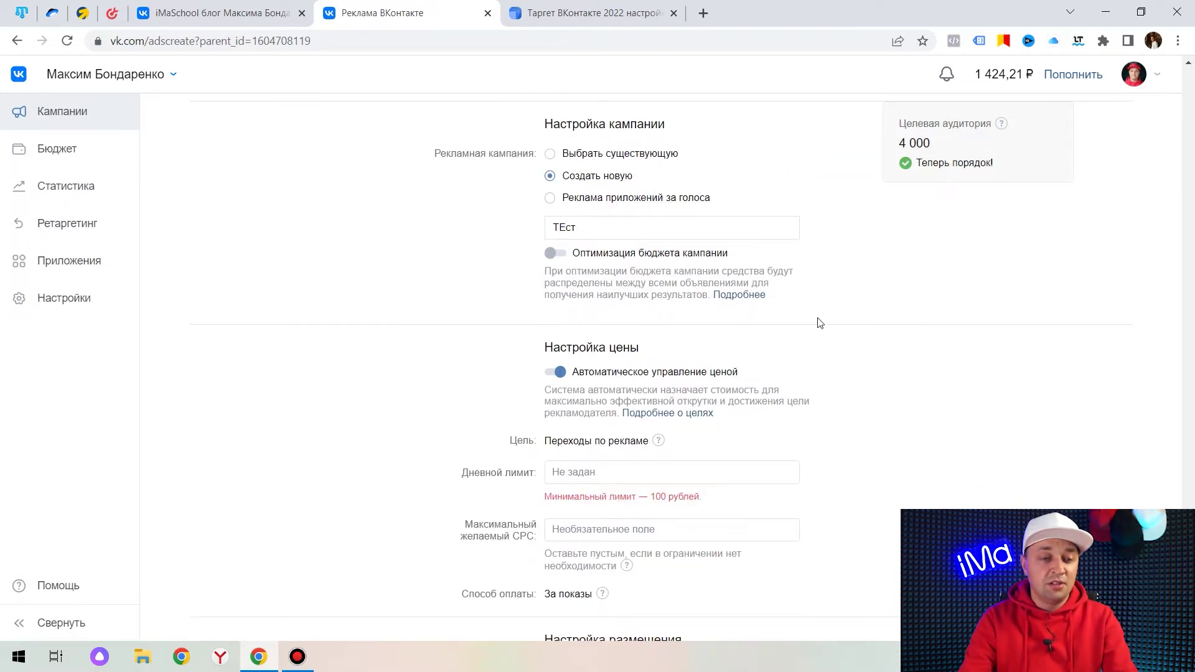
pyautogui.scroll(-1, 821, 323)
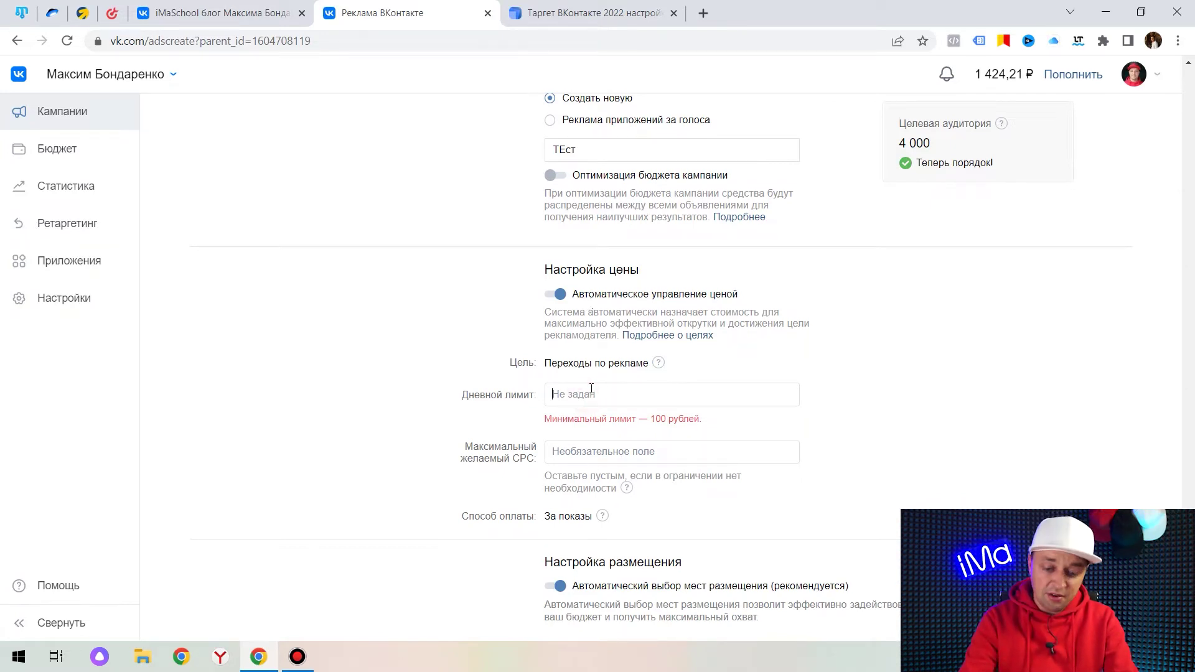
pyautogui.write('300 ₽')
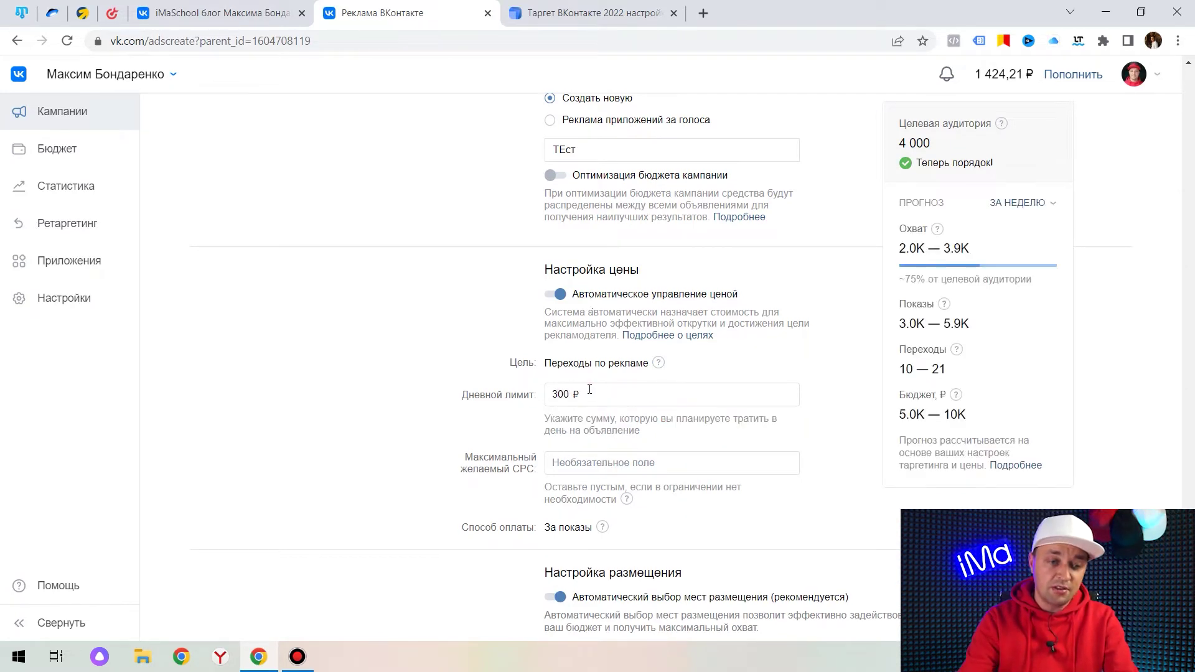
# Turn off automatic placement selection, choose manual setup and limit the placement to "Только ВКонтакте"
pyautogui.scroll(-3, 822, 330)
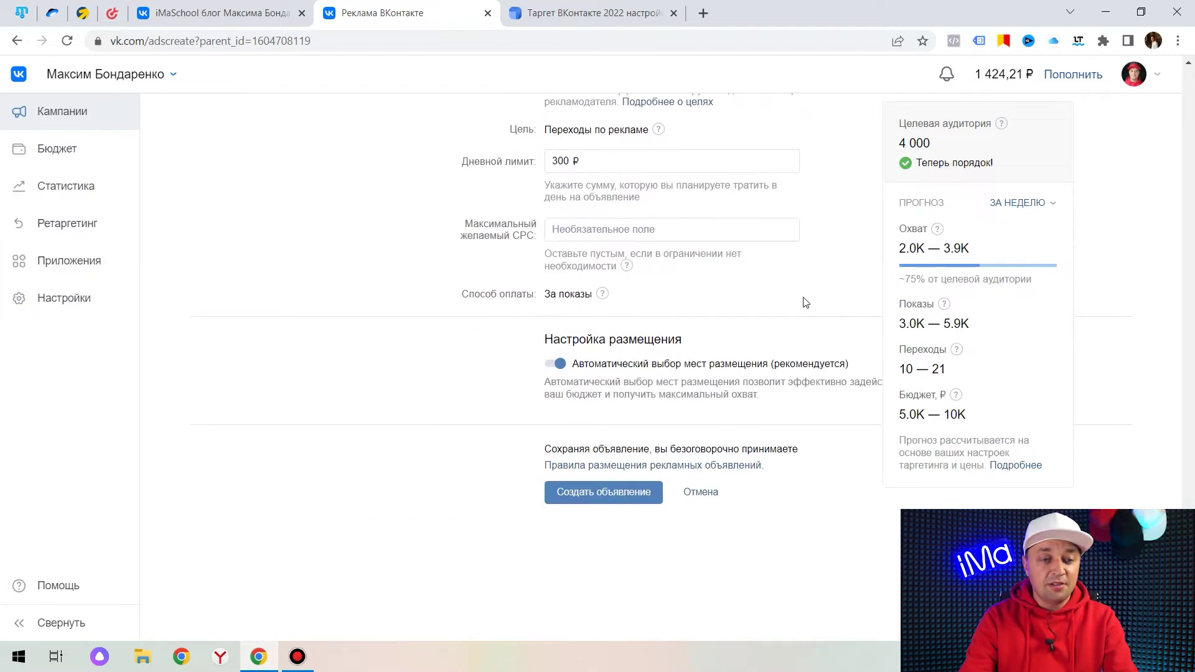
pyautogui.click(560, 365)
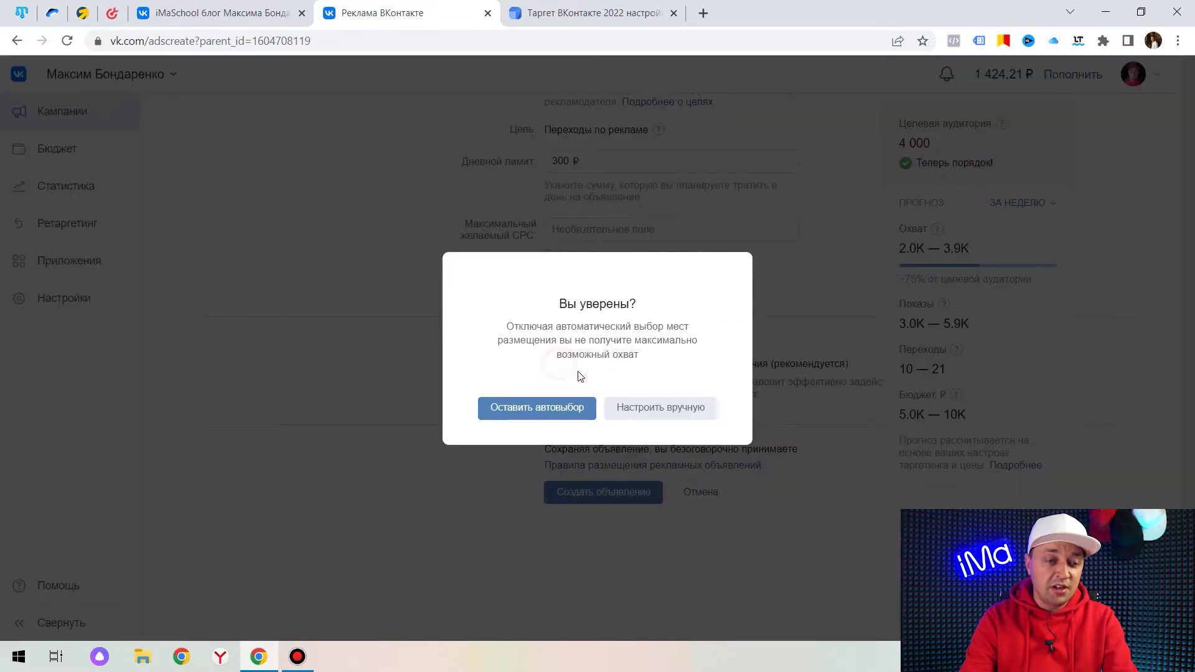
pyautogui.click(648, 408)
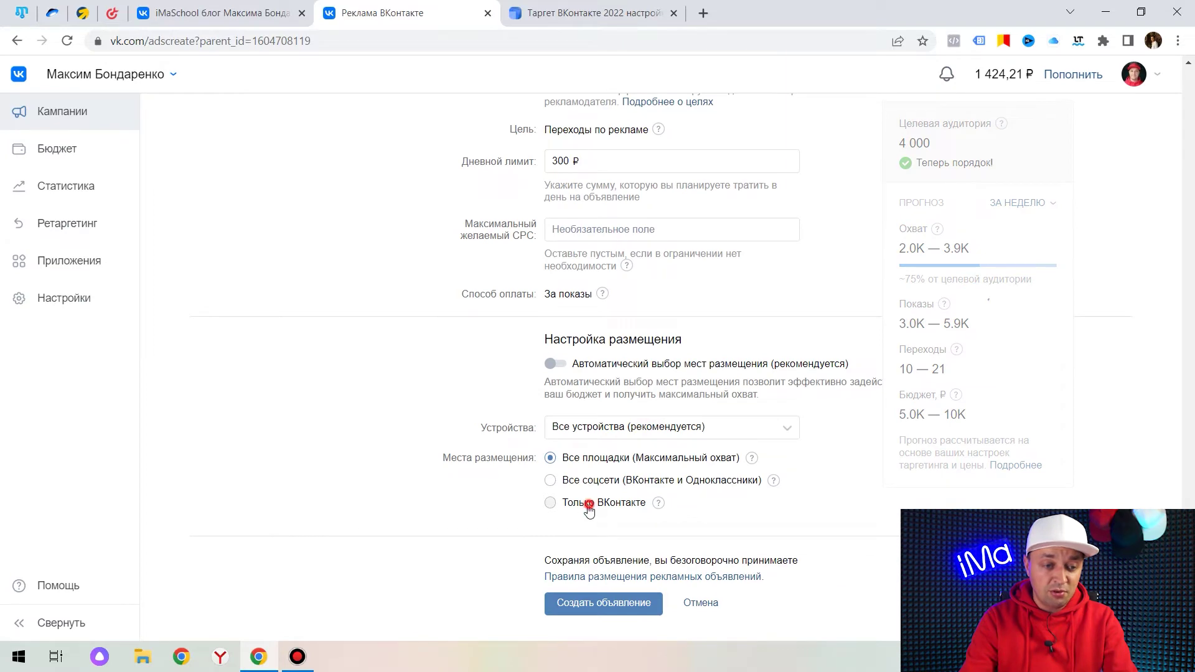
pyautogui.click(590, 503)
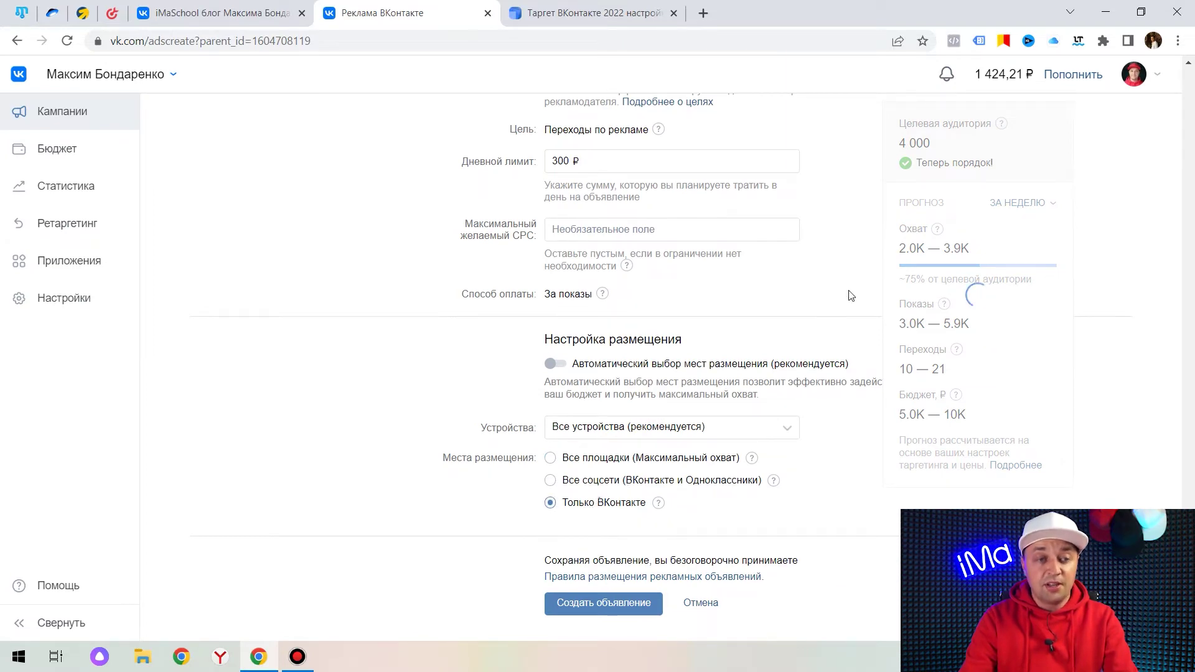
# Review the ad's targeting settings and create the ad
pyautogui.scroll(3, 851, 296)
pyautogui.scroll(10, 851, 296)
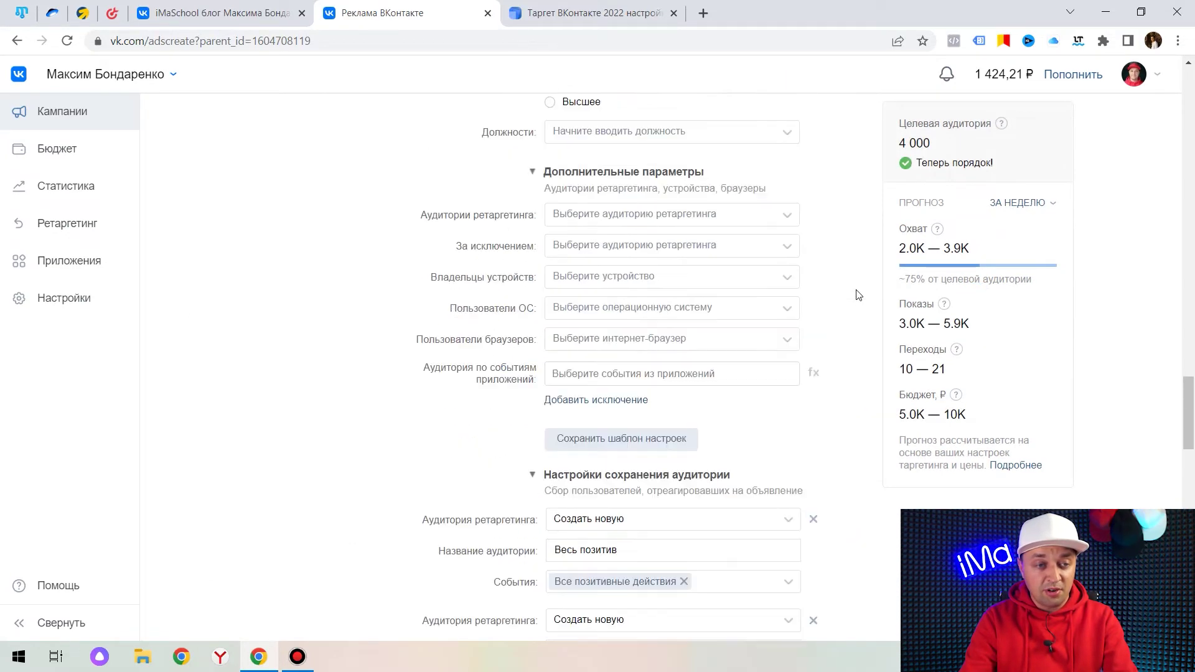
pyautogui.scroll(8, 859, 295)
pyautogui.scroll(-5, 859, 296)
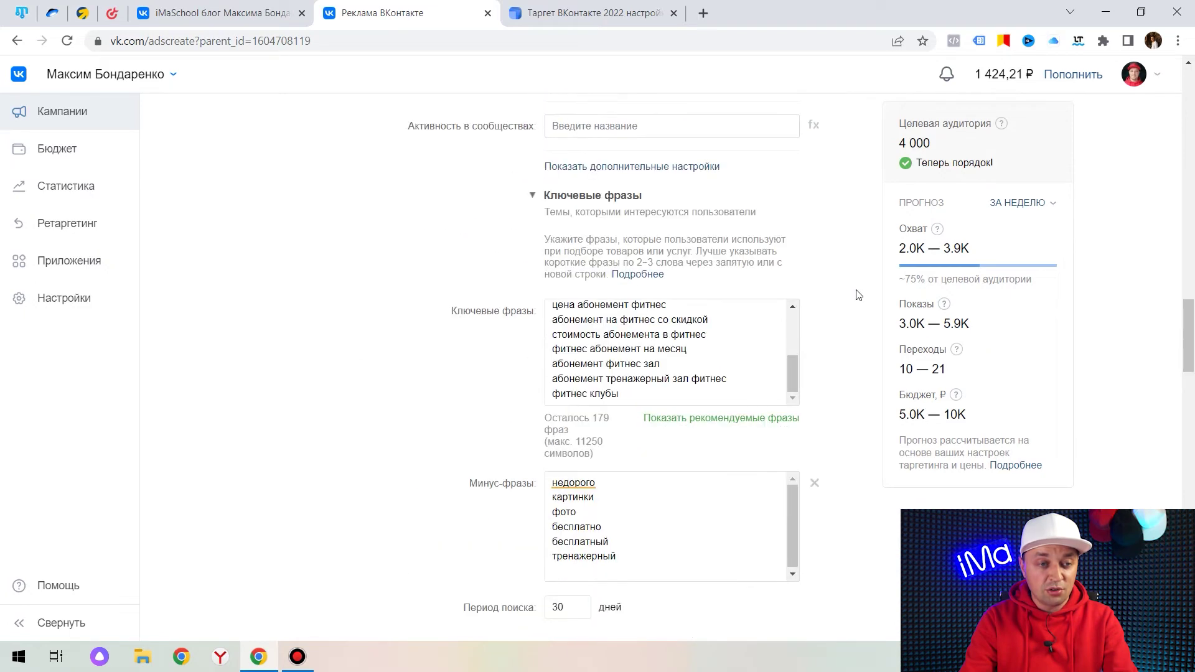
pyautogui.scroll(1, 859, 295)
pyautogui.scroll(-5, 859, 295)
pyautogui.click(603, 477)
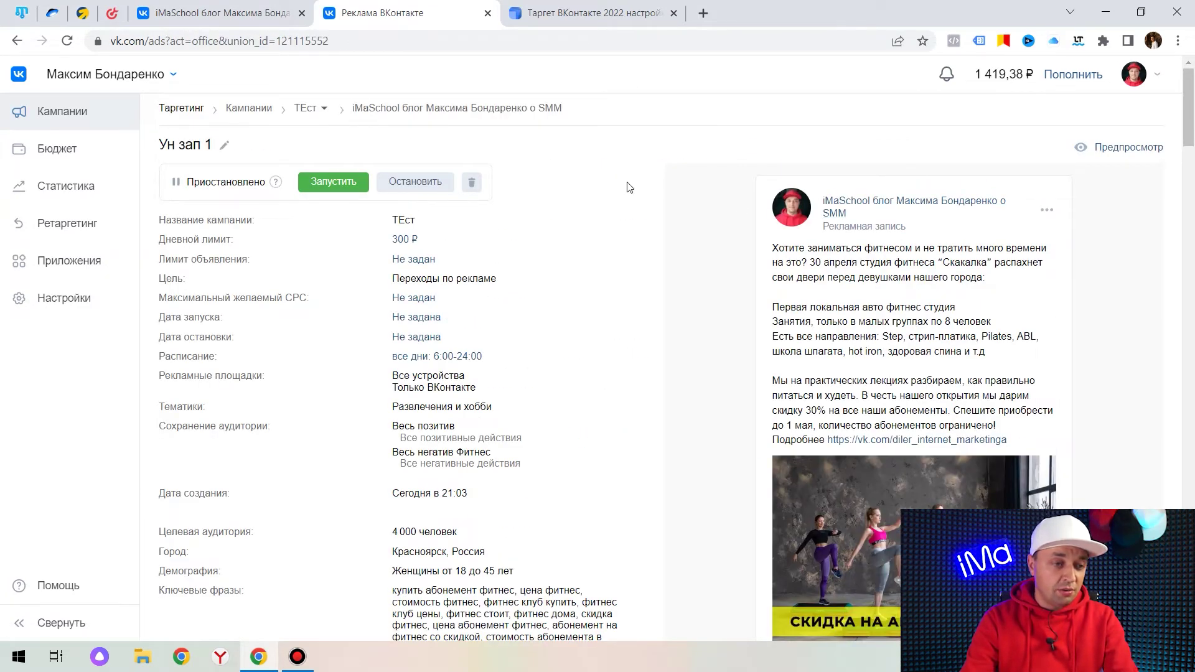
# Launch the created ad "Ун зап 1" and stop it again
pyautogui.click(336, 182)
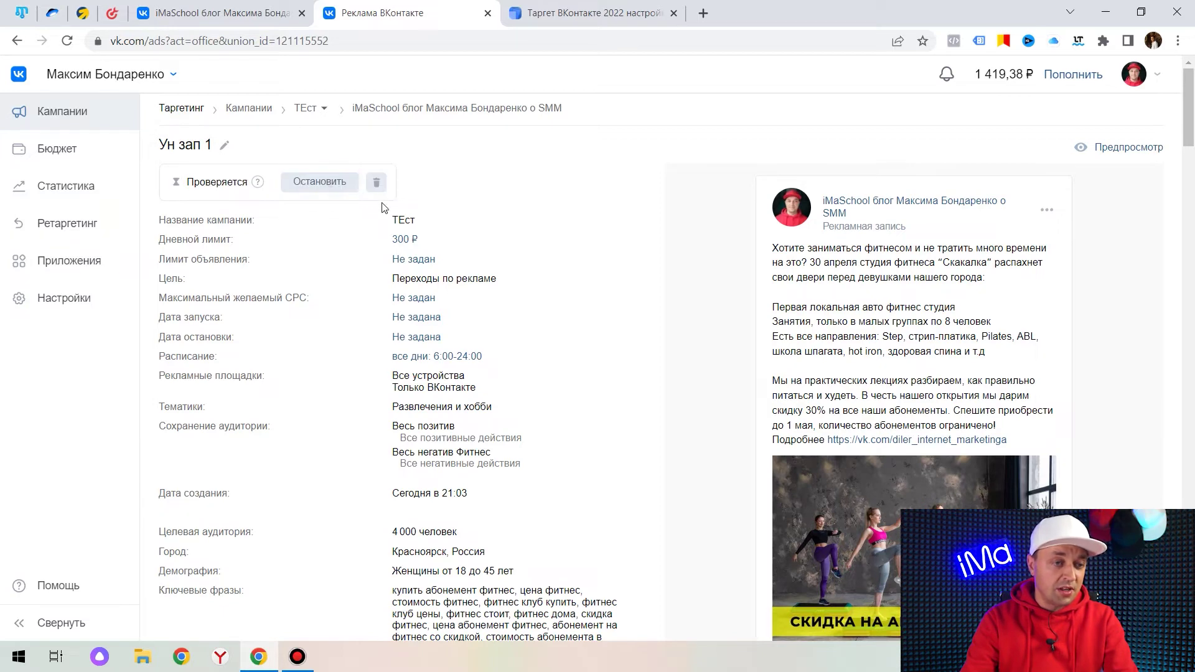
pyautogui.click(318, 182)
# Edit the ad to exclude the retargeting audience "Весь негатив Фитнес" from its targeting and save the changes
pyautogui.scroll(-5, 436, 280)
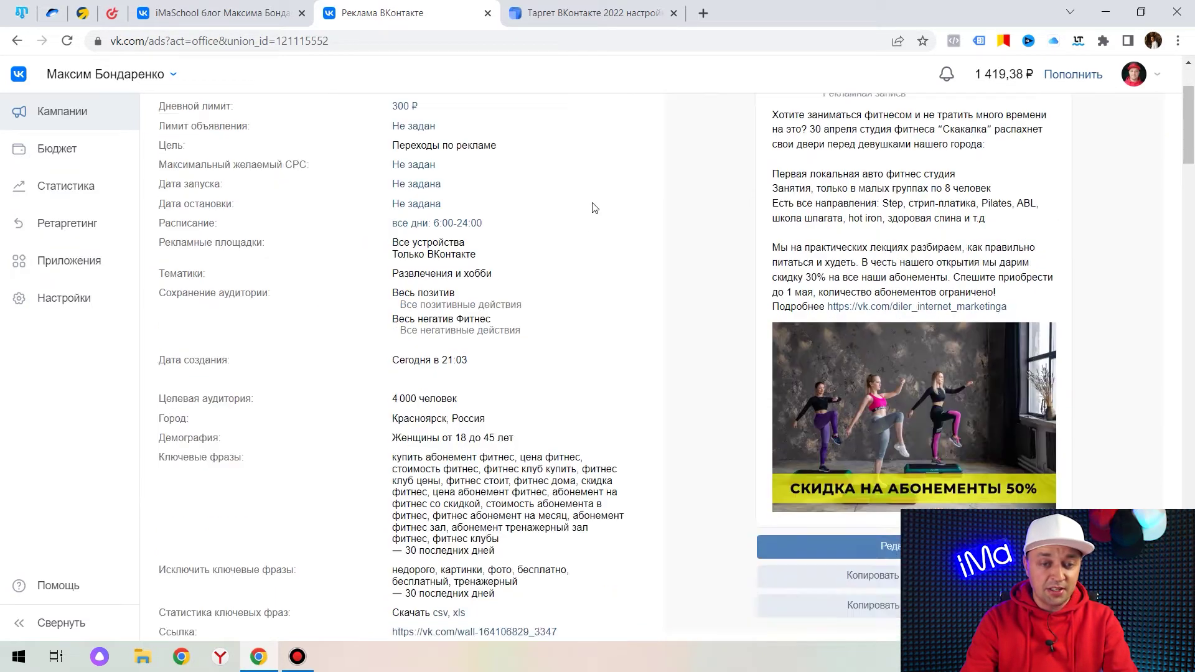
pyautogui.click(922, 369)
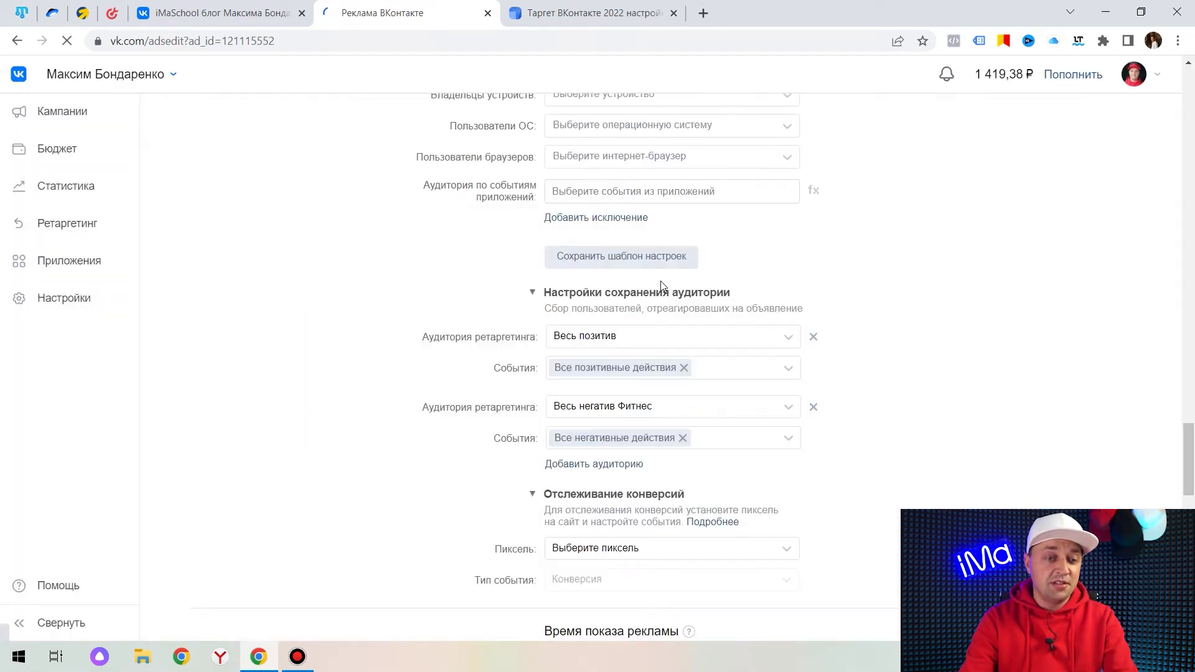
pyautogui.scroll(-15, 660, 281)
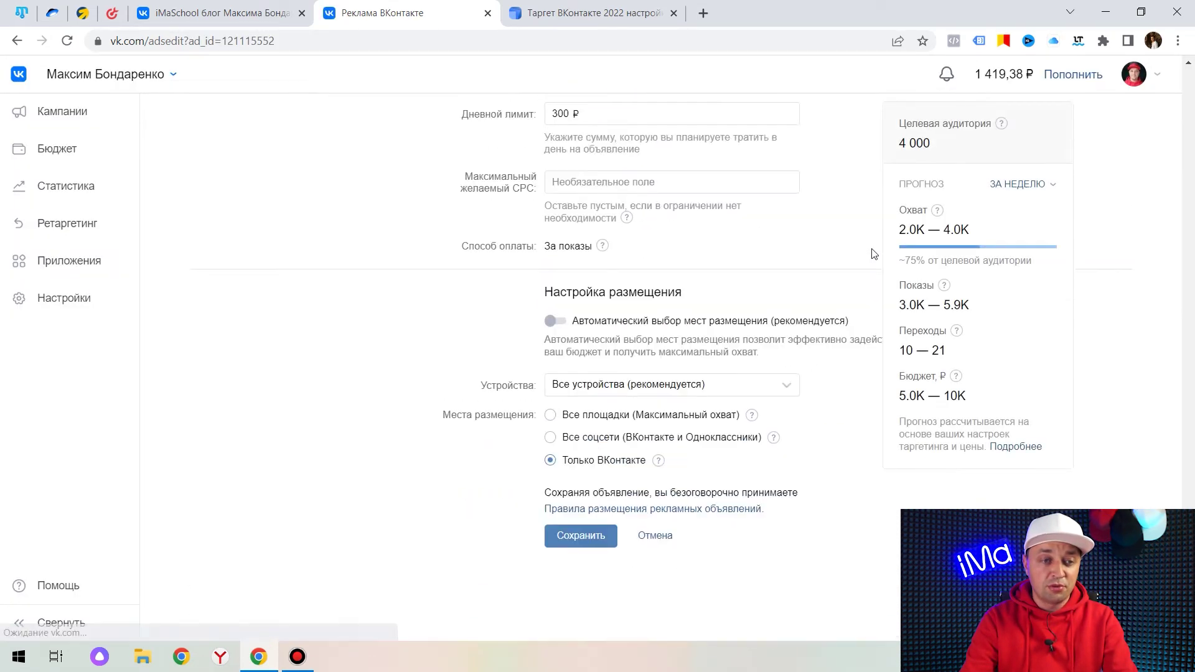
pyautogui.scroll(12, 872, 253)
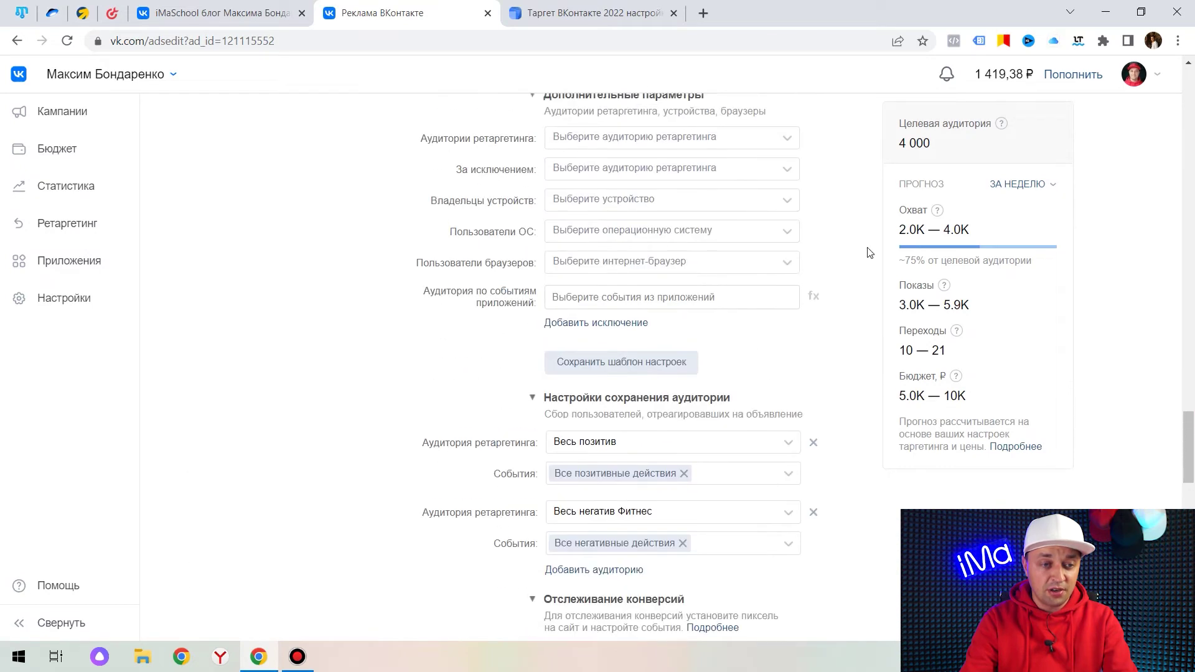
pyautogui.scroll(3, 870, 252)
pyautogui.click(633, 331)
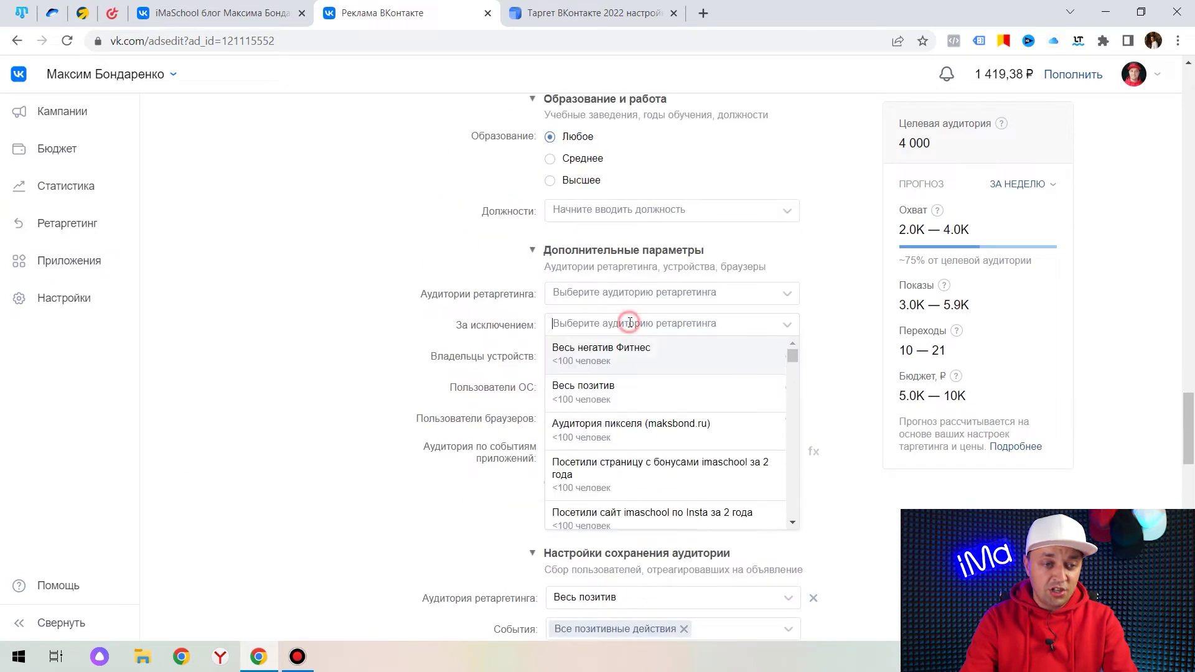
pyautogui.click(675, 357)
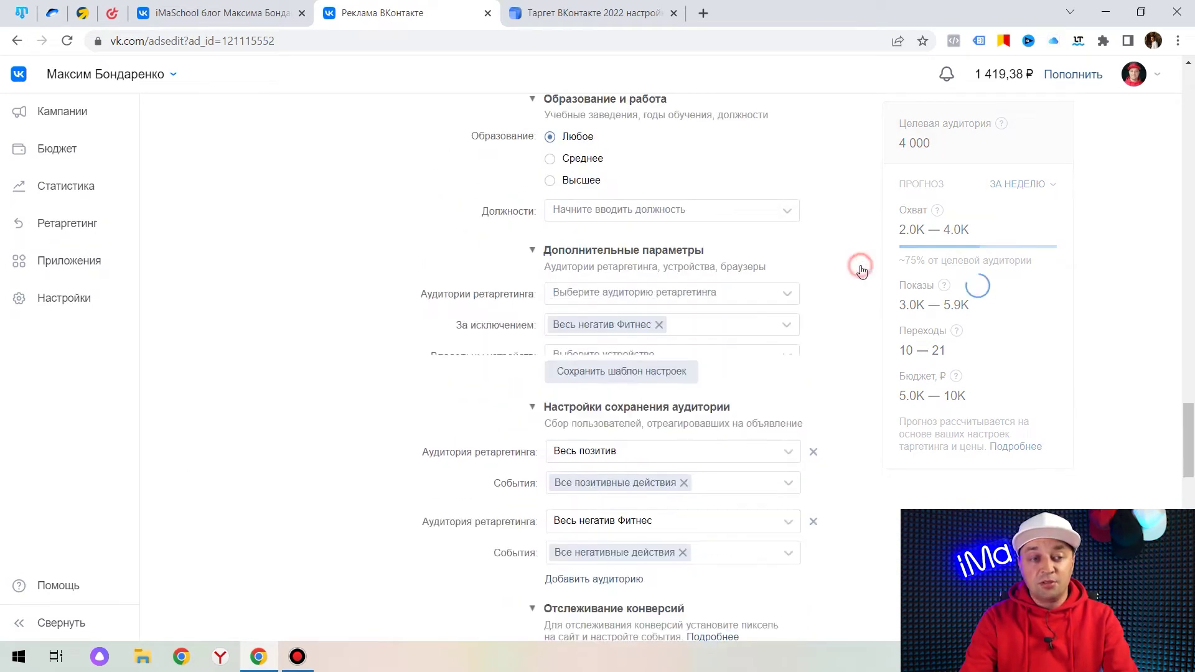
pyautogui.scroll(-5, 864, 274)
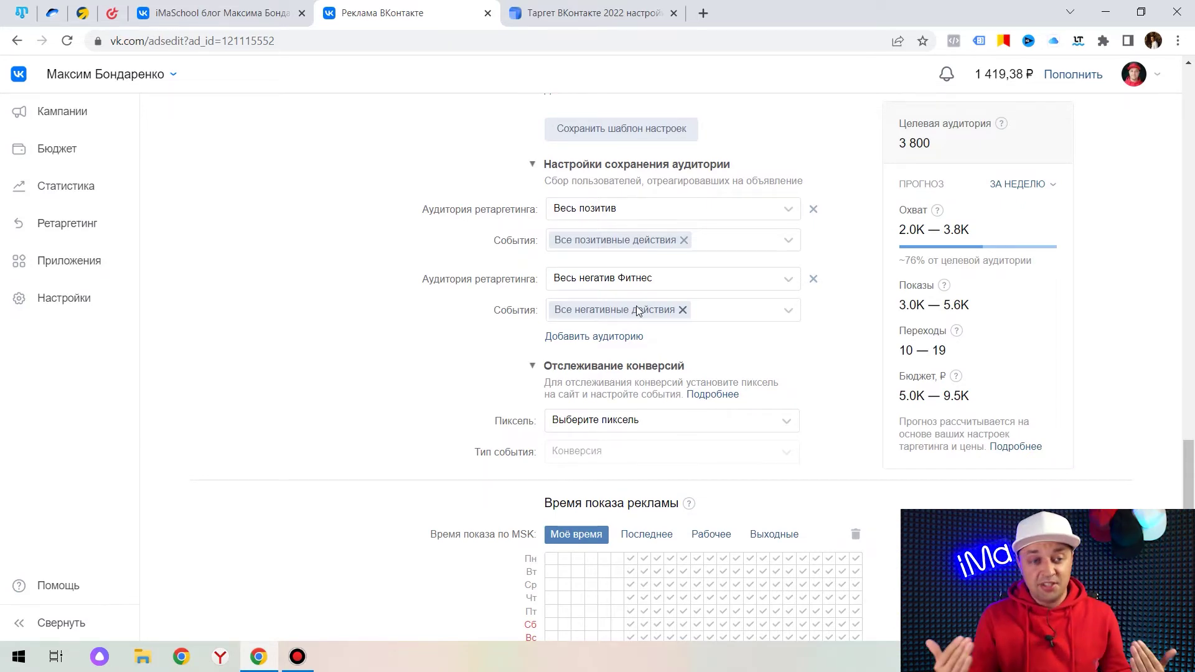
pyautogui.scroll(-15, 639, 310)
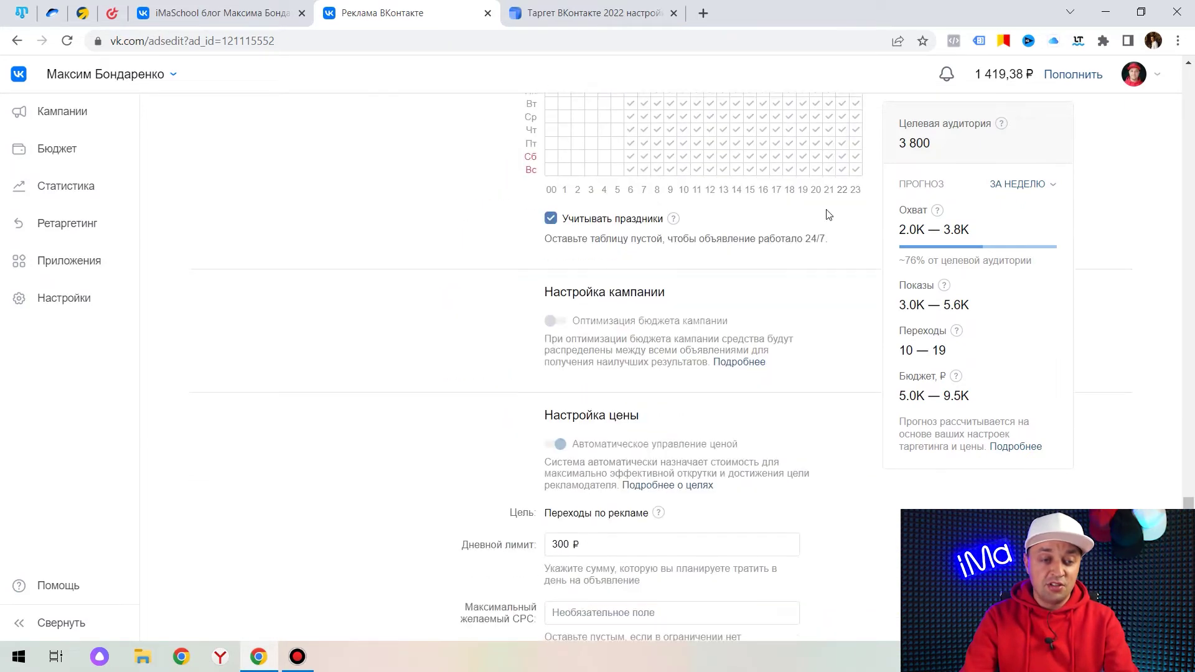
pyautogui.click(586, 479)
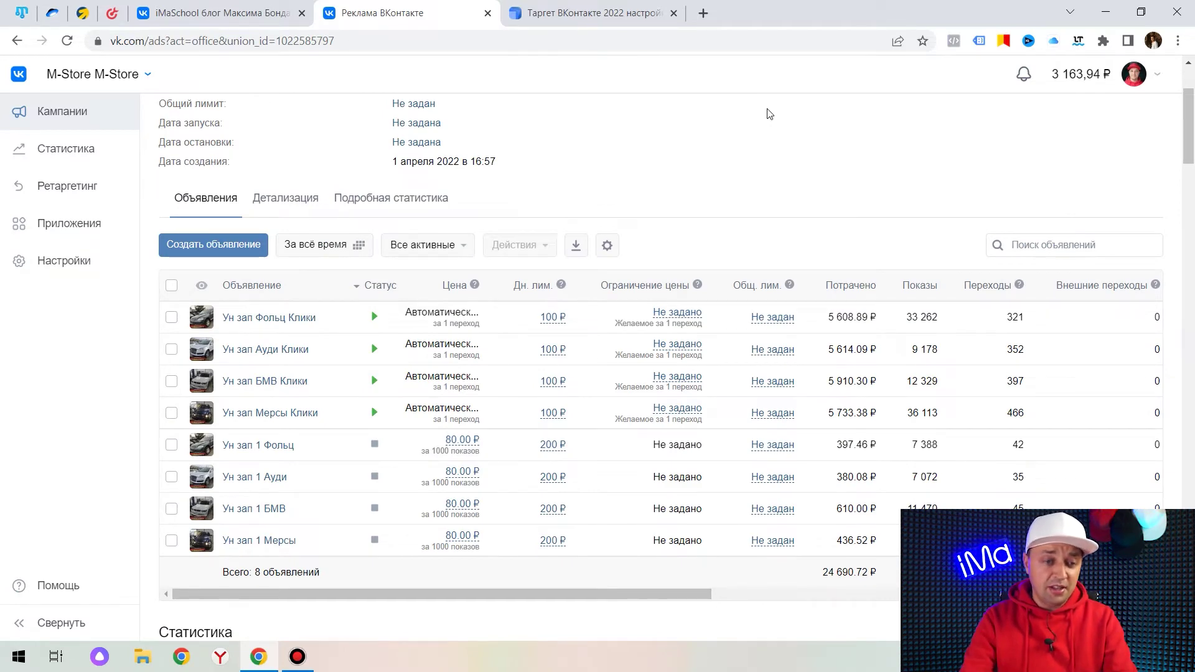
# Examine the M-Store campaign's ad statistics, comparing spend, clicks, CTR, eCPC, joins and messages for each ad
pyautogui.moveTo(662, 594); pyautogui.dragTo(625, 567)
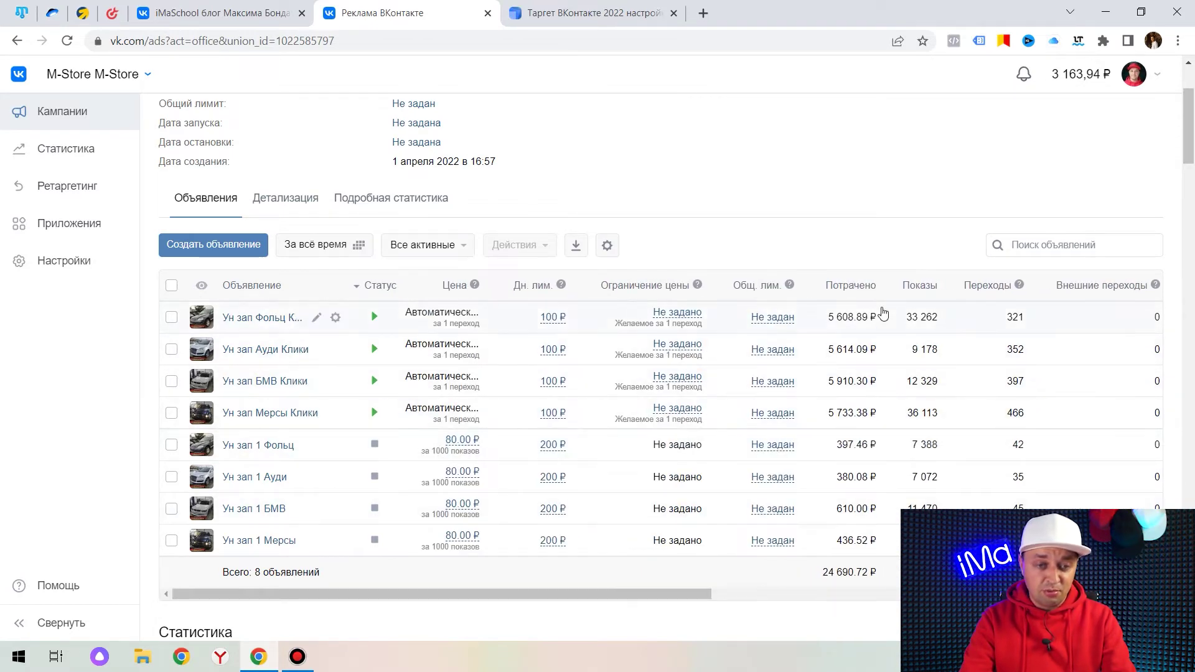
pyautogui.moveTo(694, 590); pyautogui.dragTo(915, 593)
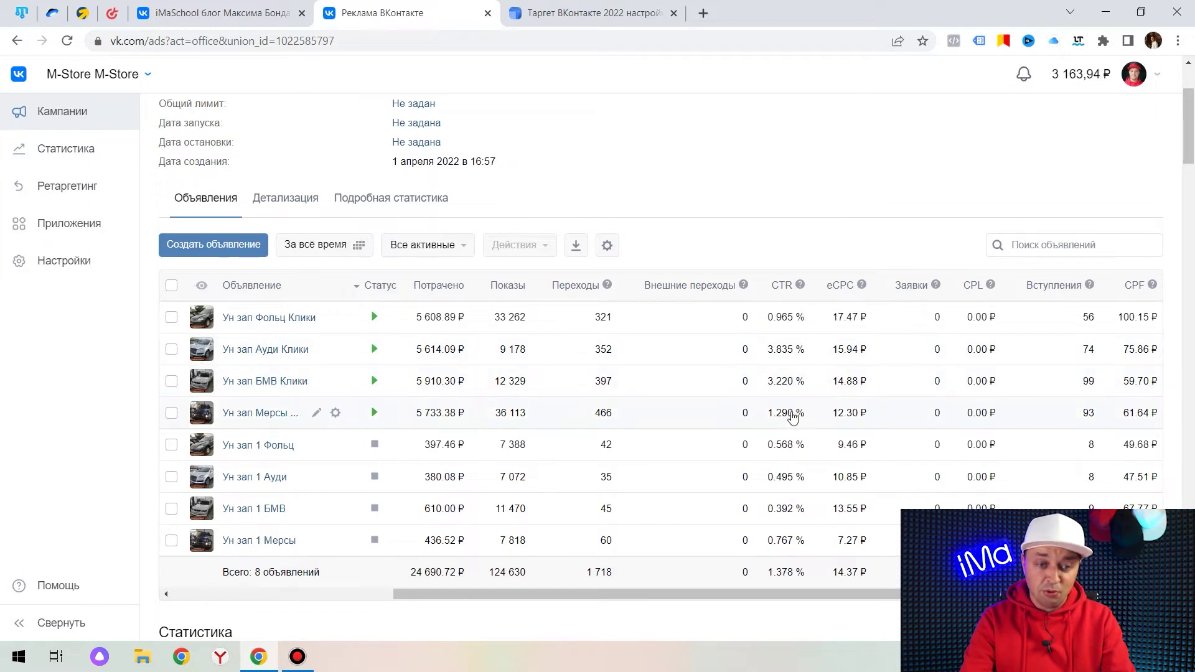
pyautogui.moveTo(850, 591); pyautogui.dragTo(1068, 593)
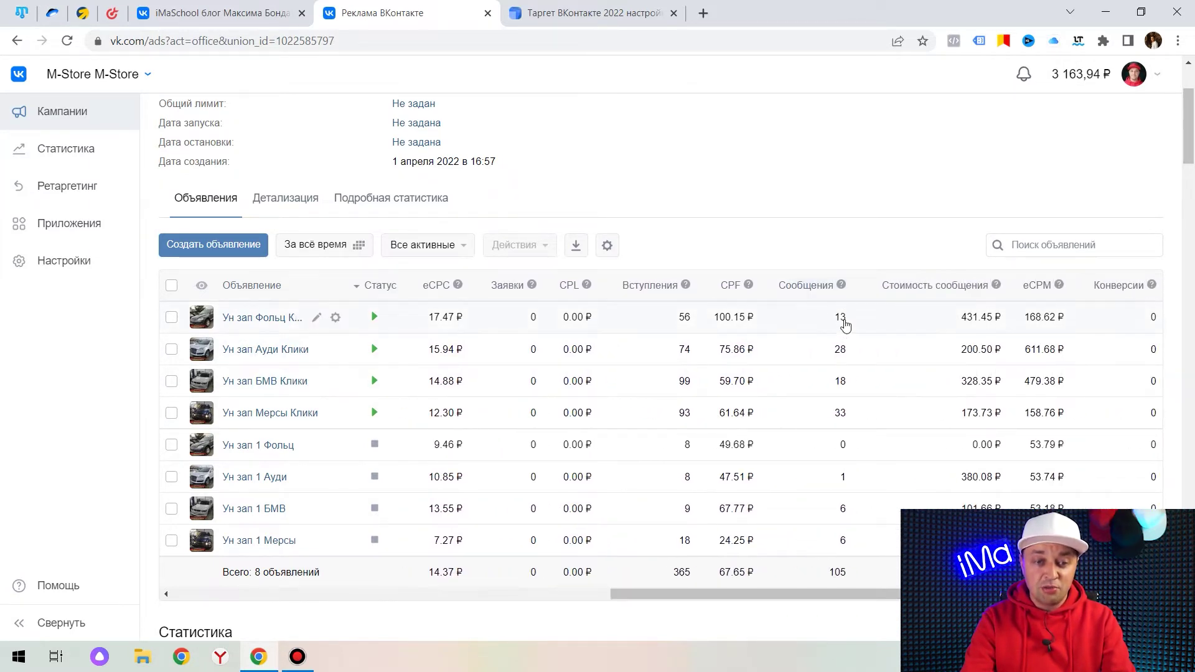